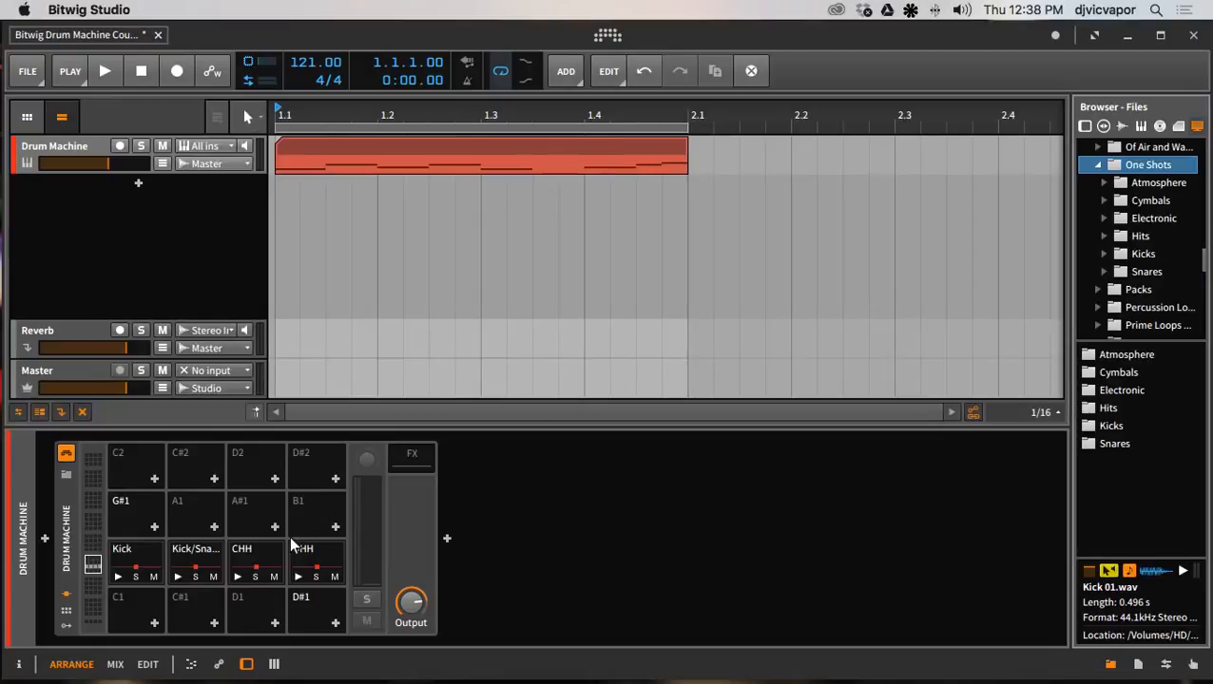
Play and stop the drum pattern, then audition the Kick pad five times.
click(115, 70)
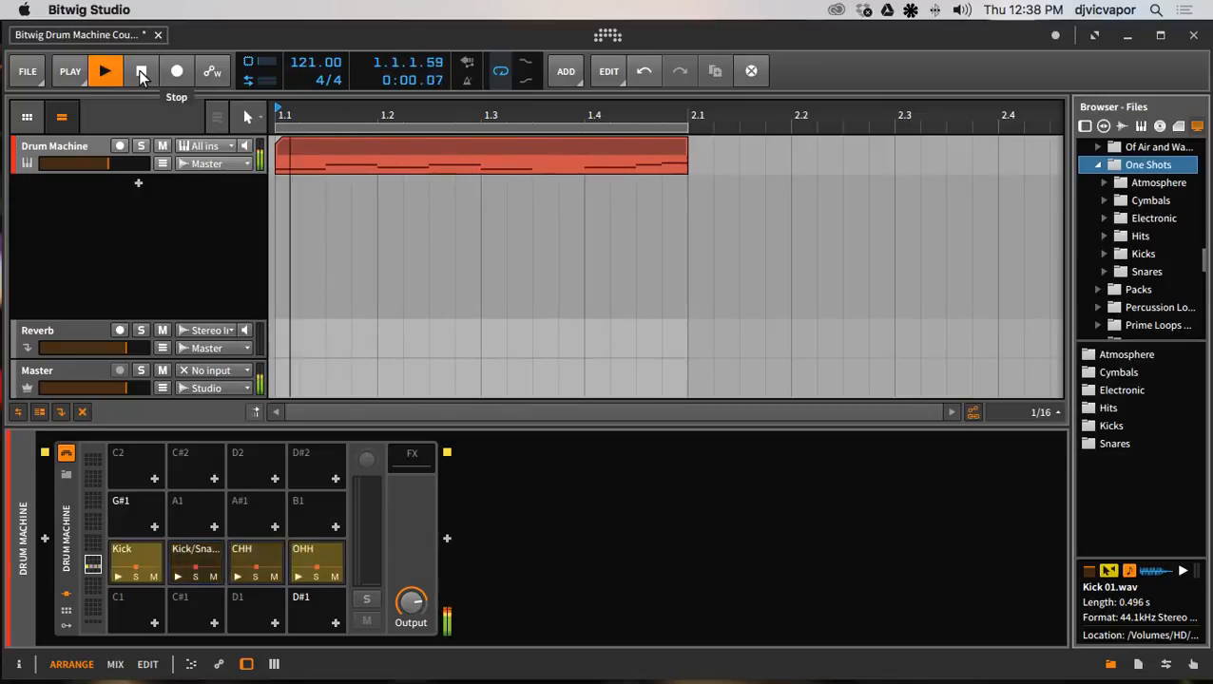
click(141, 72)
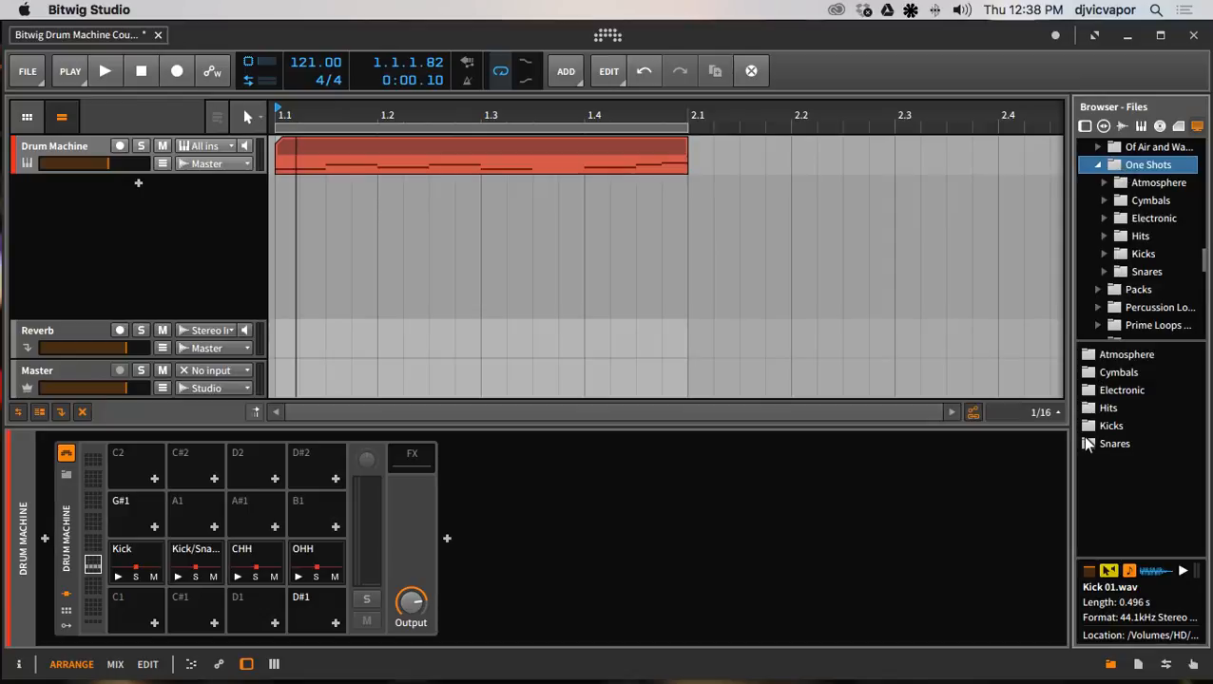
click(119, 577)
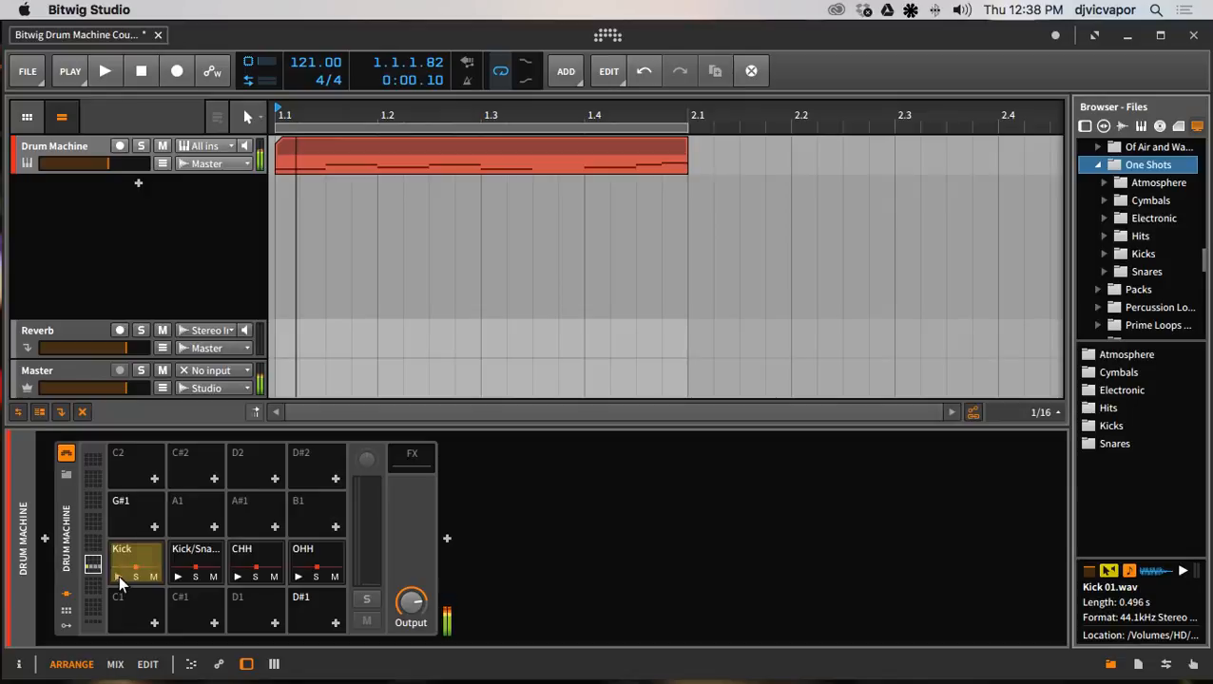
click(118, 576)
click(119, 575)
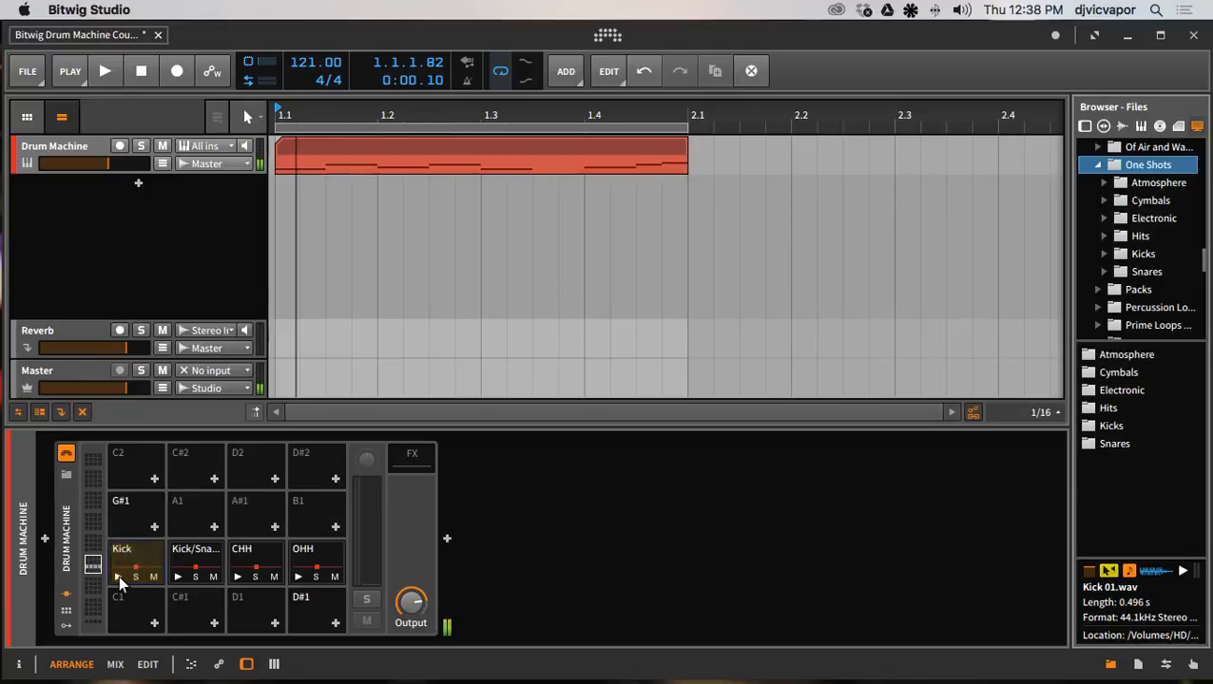
click(118, 576)
click(119, 575)
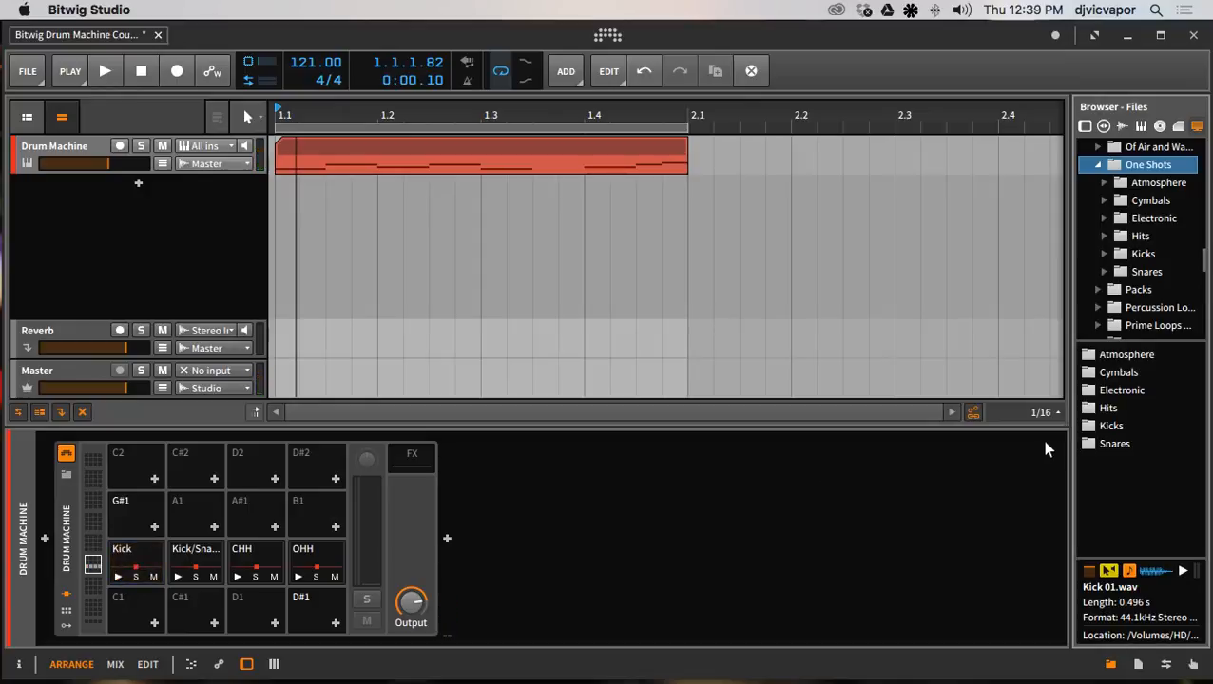
Preview Kick 01, 02 and 03 from the Kicks folder and settle on Kick 03.
click(1125, 258)
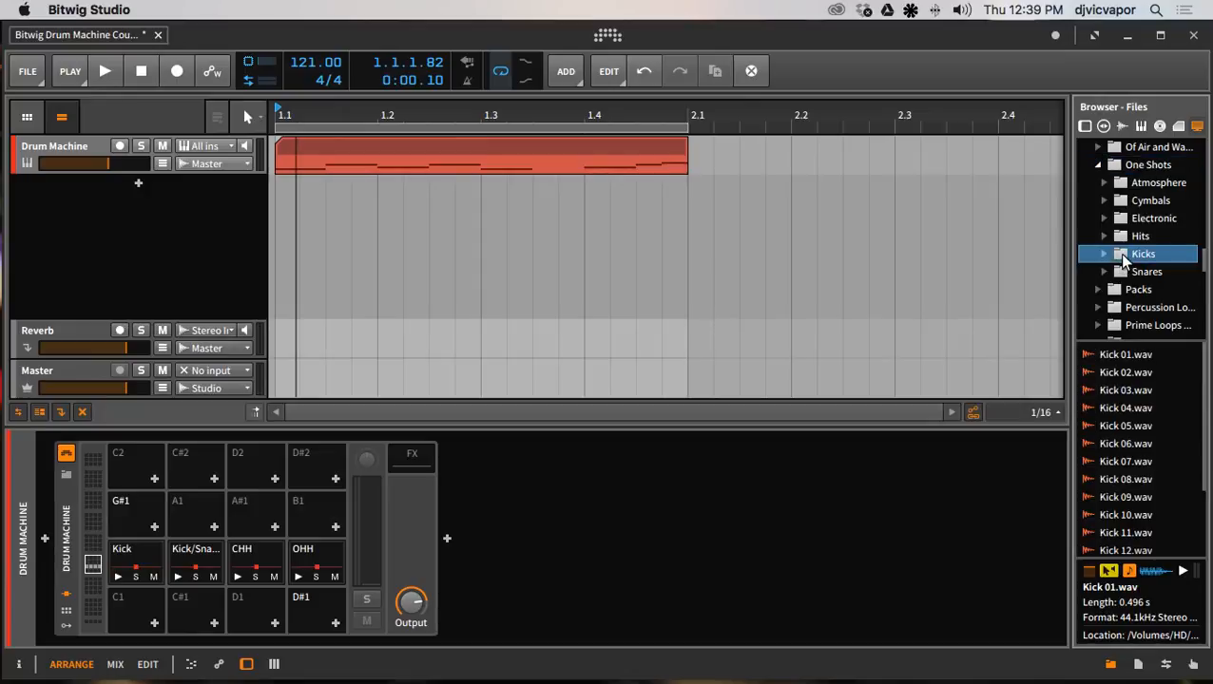
click(1125, 357)
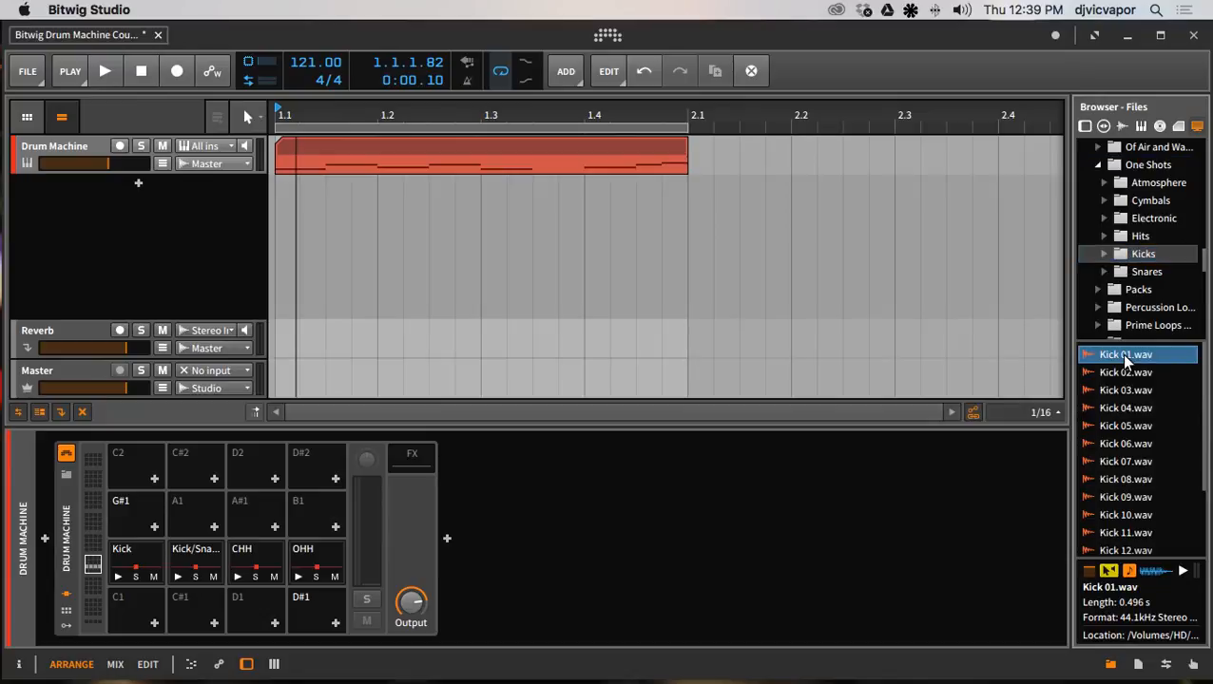
click(1121, 375)
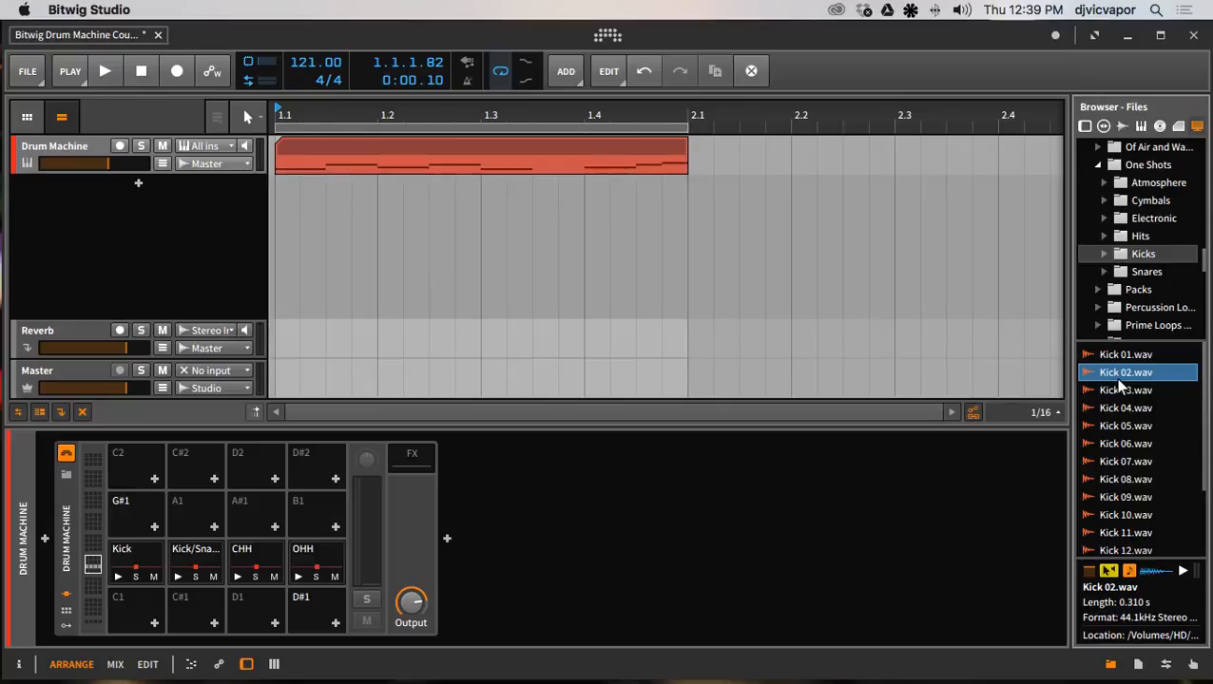
click(1119, 383)
key(Down)
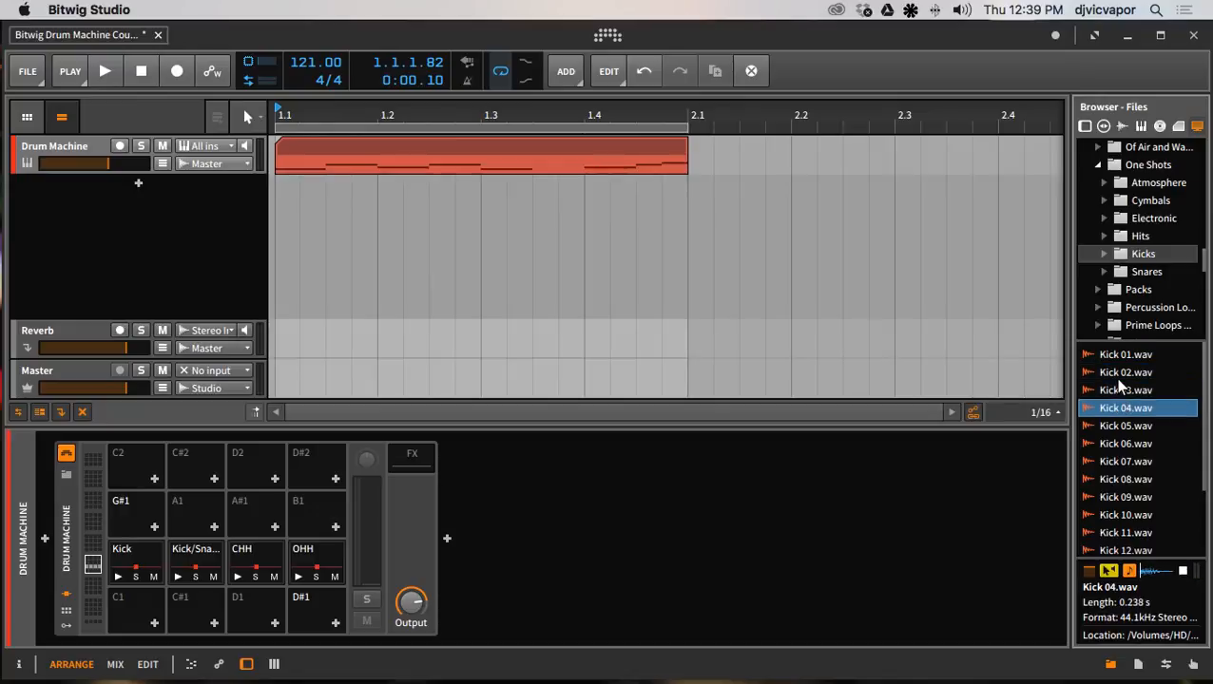
key(Up)
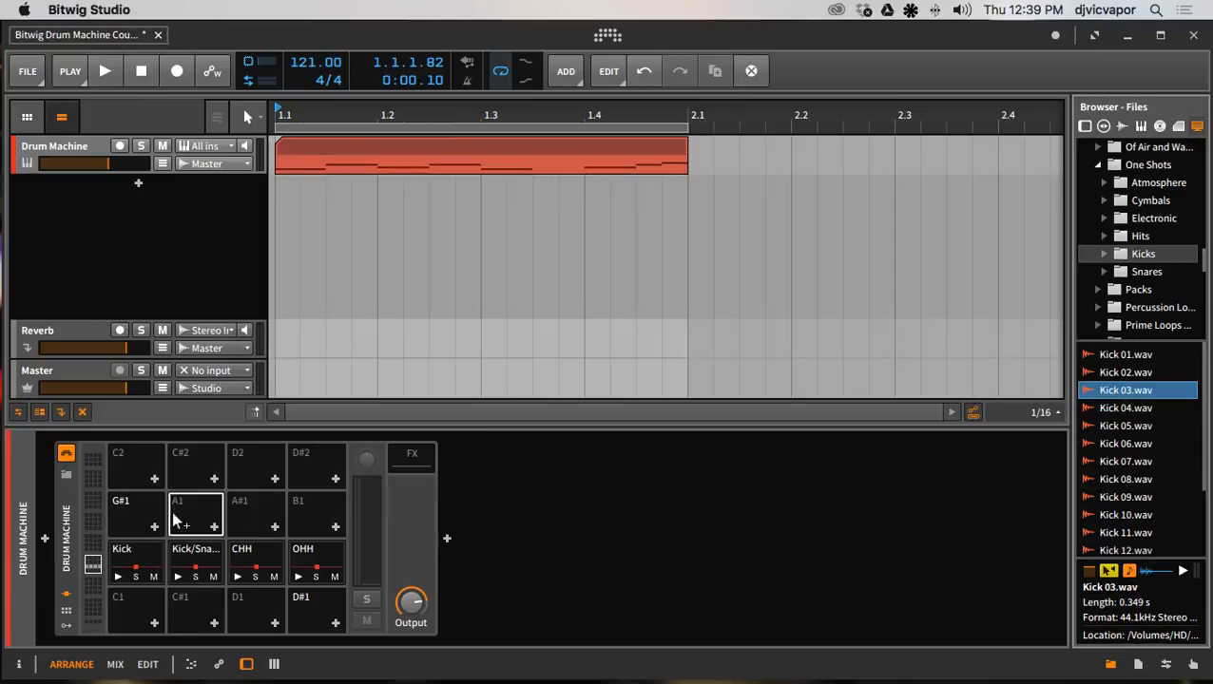
Drop Kick 03 onto the empty G#1 pad and audition the new pad.
drag(142, 508, 142, 508)
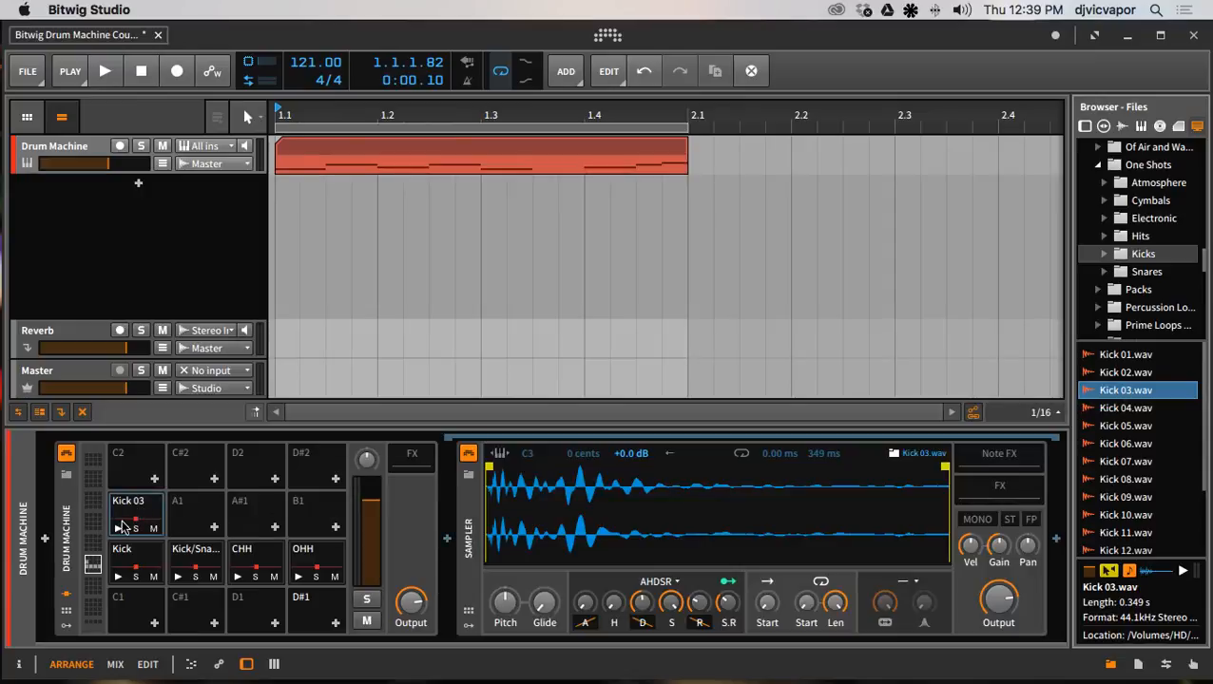
click(118, 529)
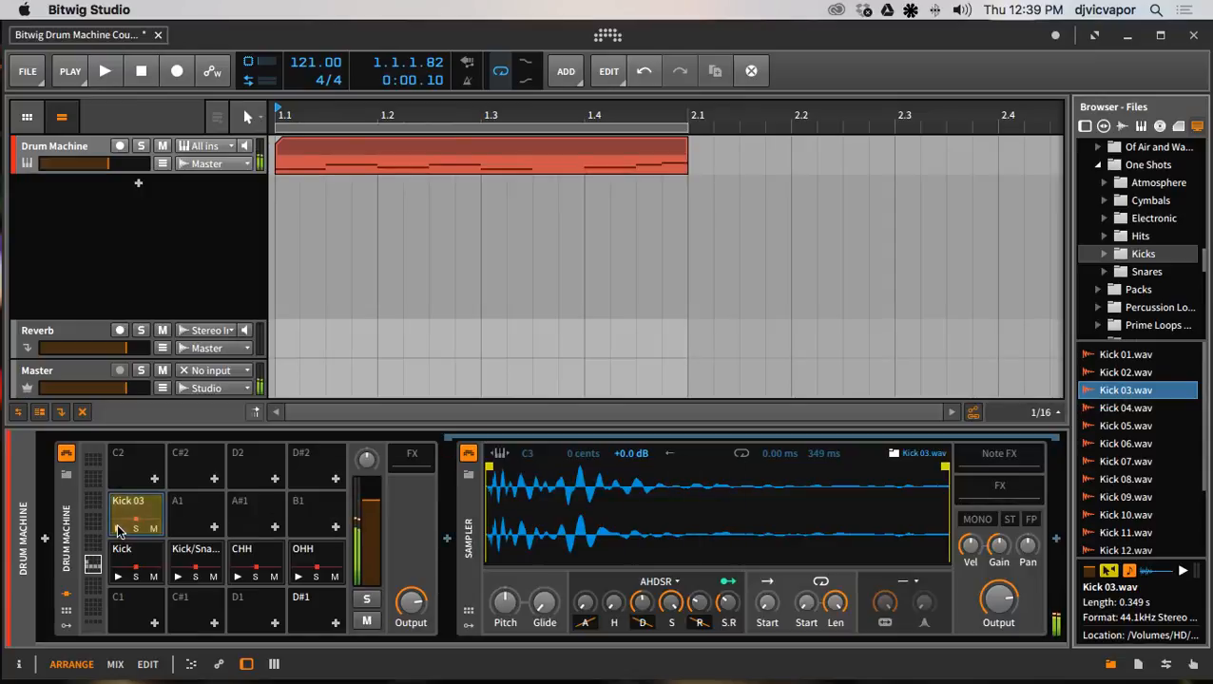
click(118, 529)
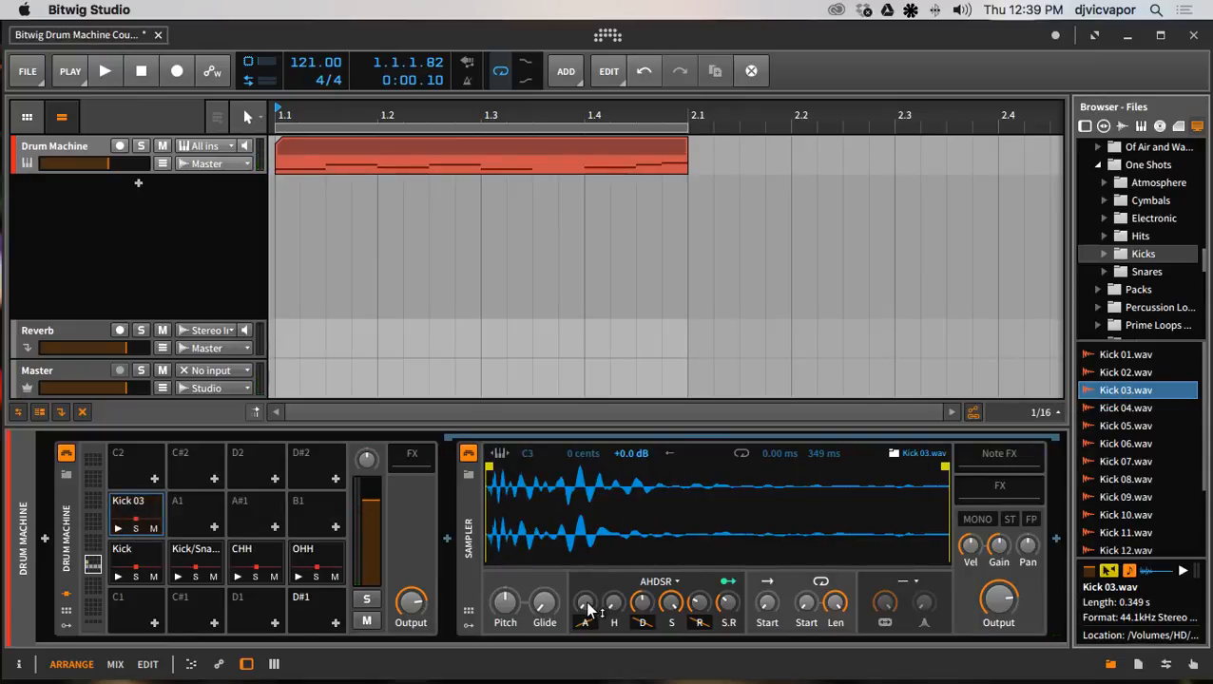
Bring the Kick 03 sampler's amp attack down to about 0.4 ms while retriggering the pad.
drag(584, 601, 584, 608)
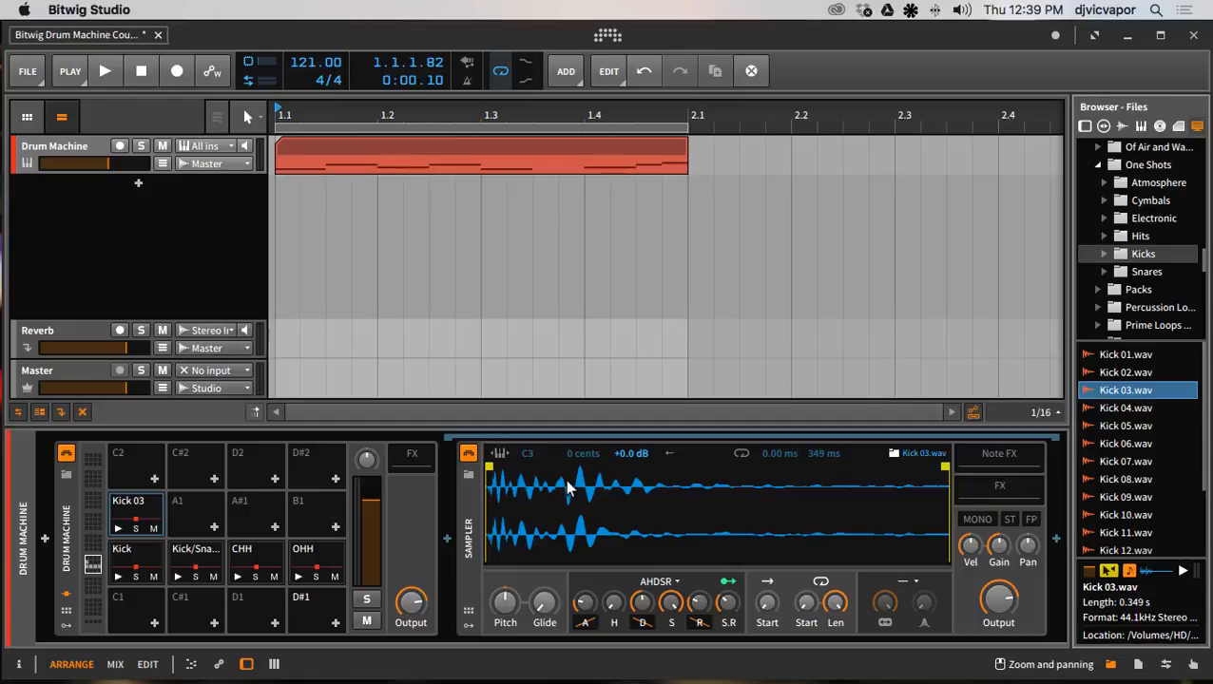
click(119, 535)
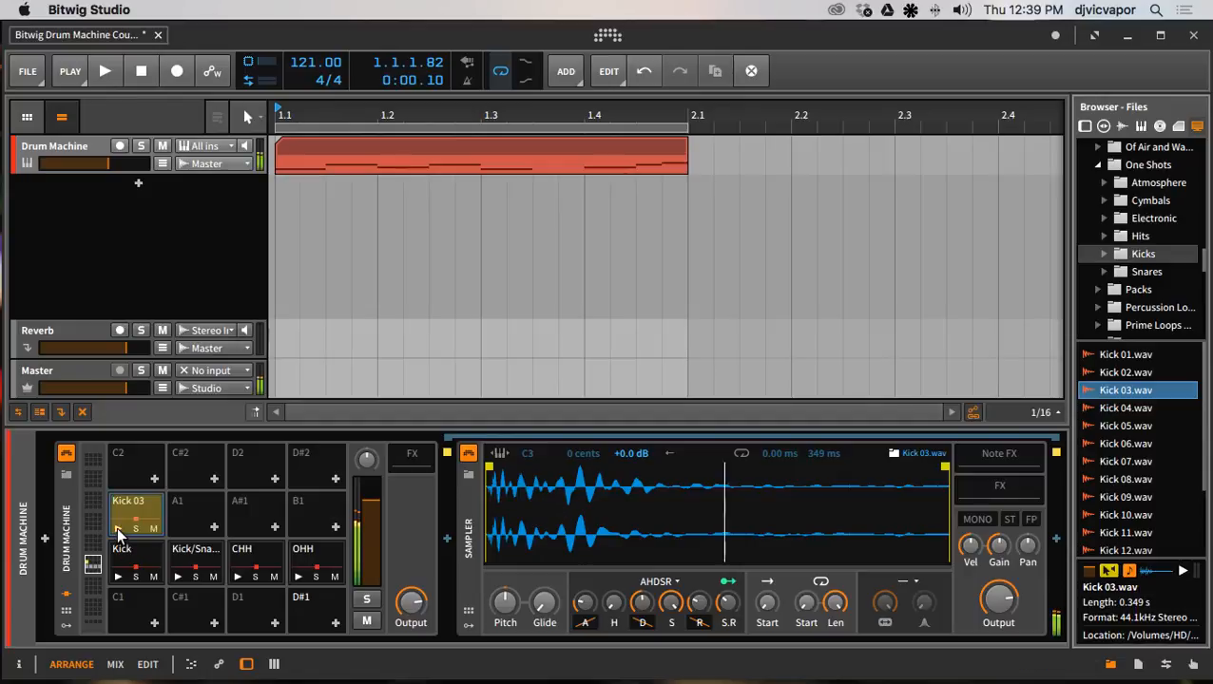
click(118, 535)
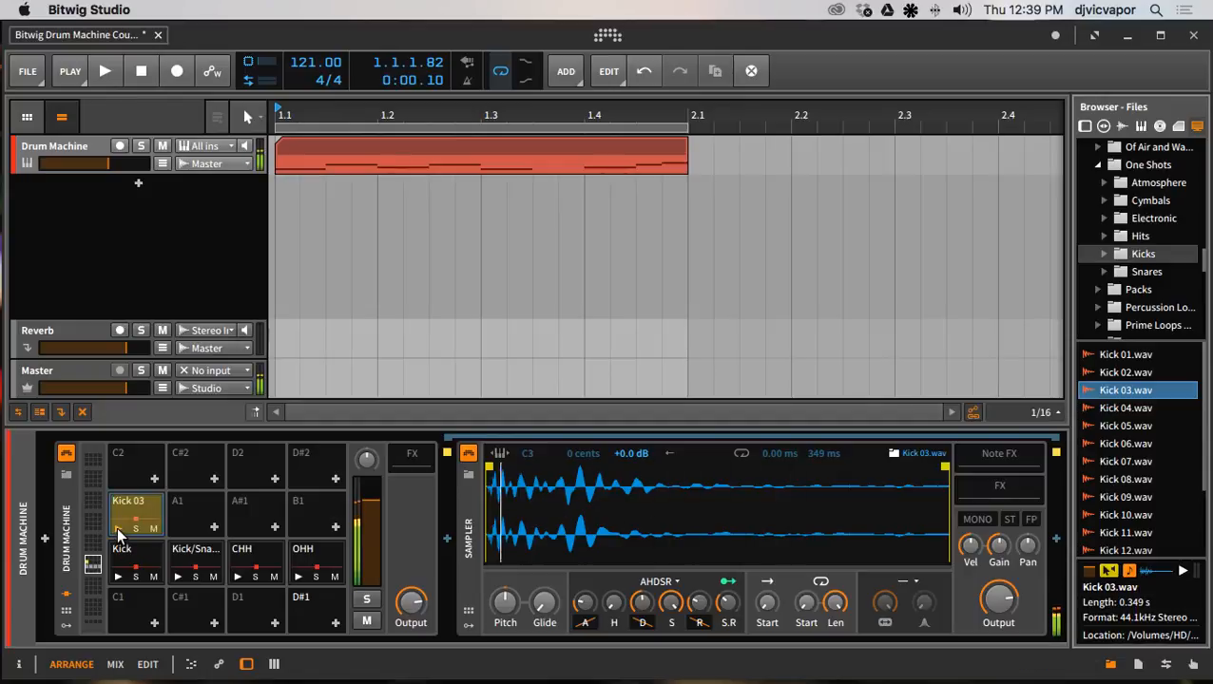
click(119, 535)
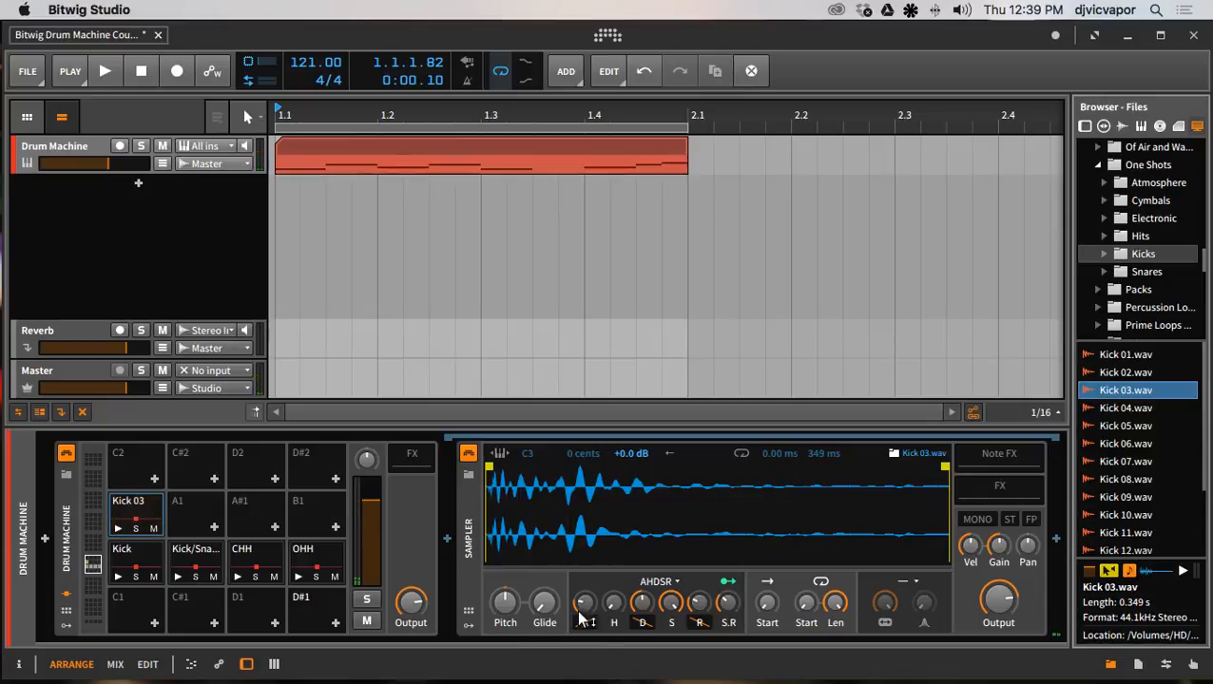
drag(585, 601, 584, 599)
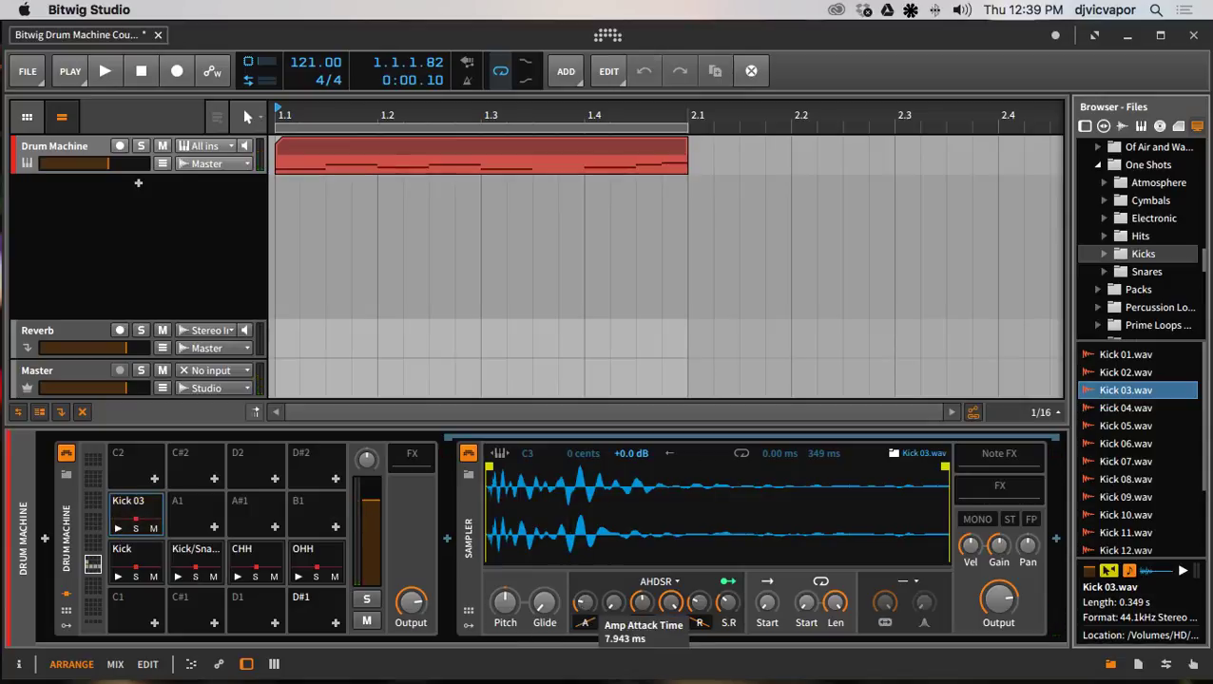
click(116, 536)
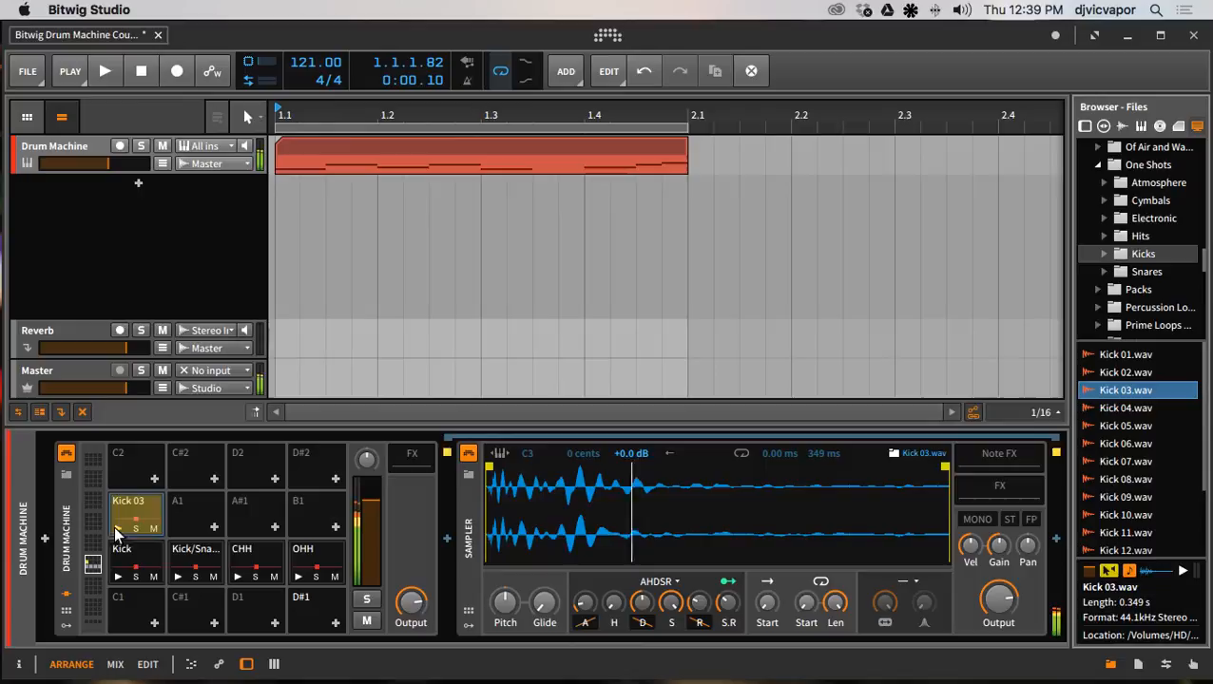
drag(586, 603, 586, 627)
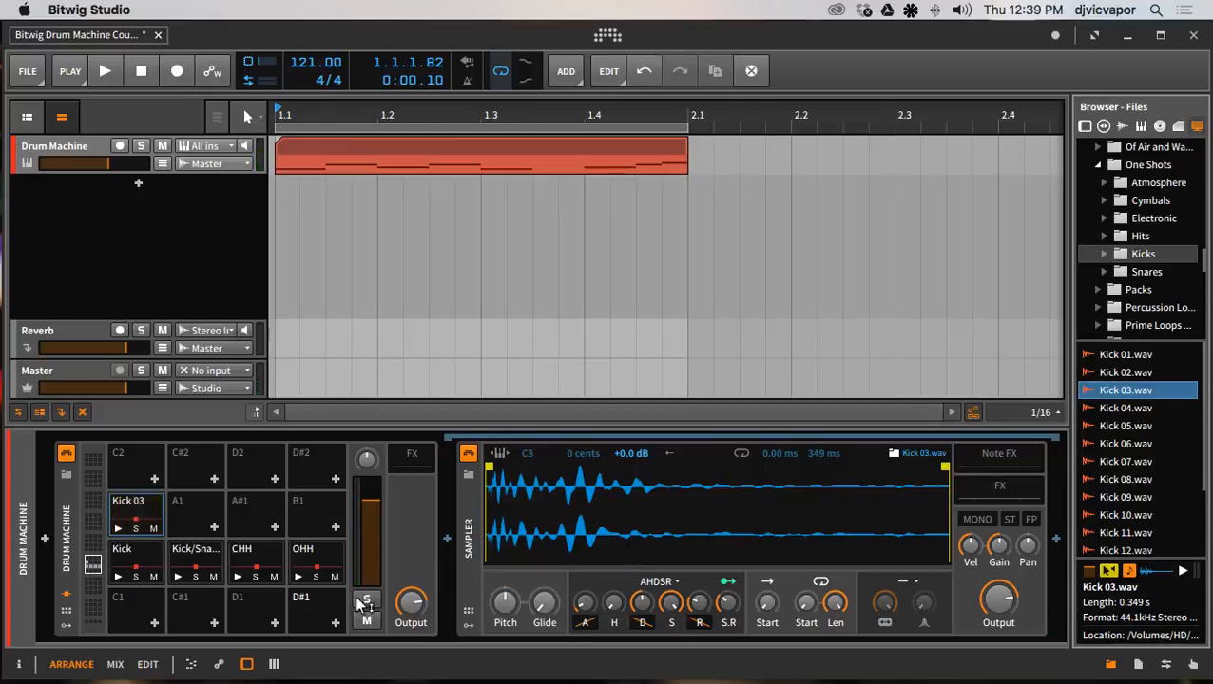
click(119, 525)
Show the Snares folder and audition the Kick/Snare pad with its sample settings visible.
click(1125, 272)
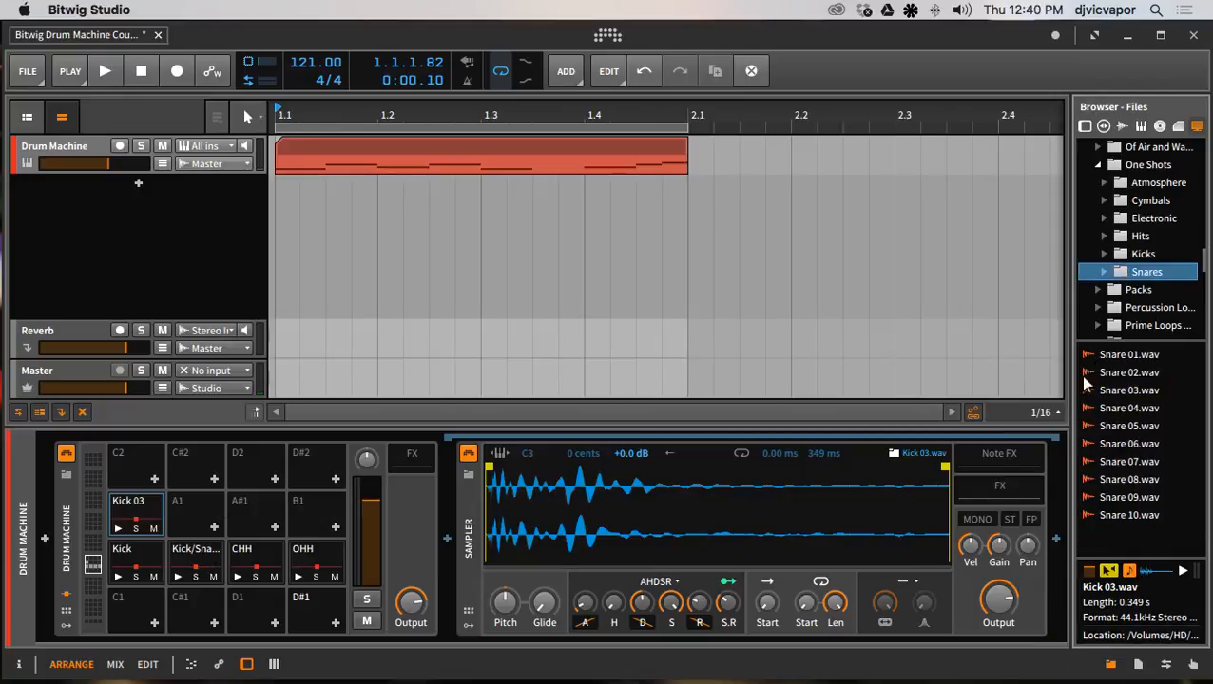
click(176, 576)
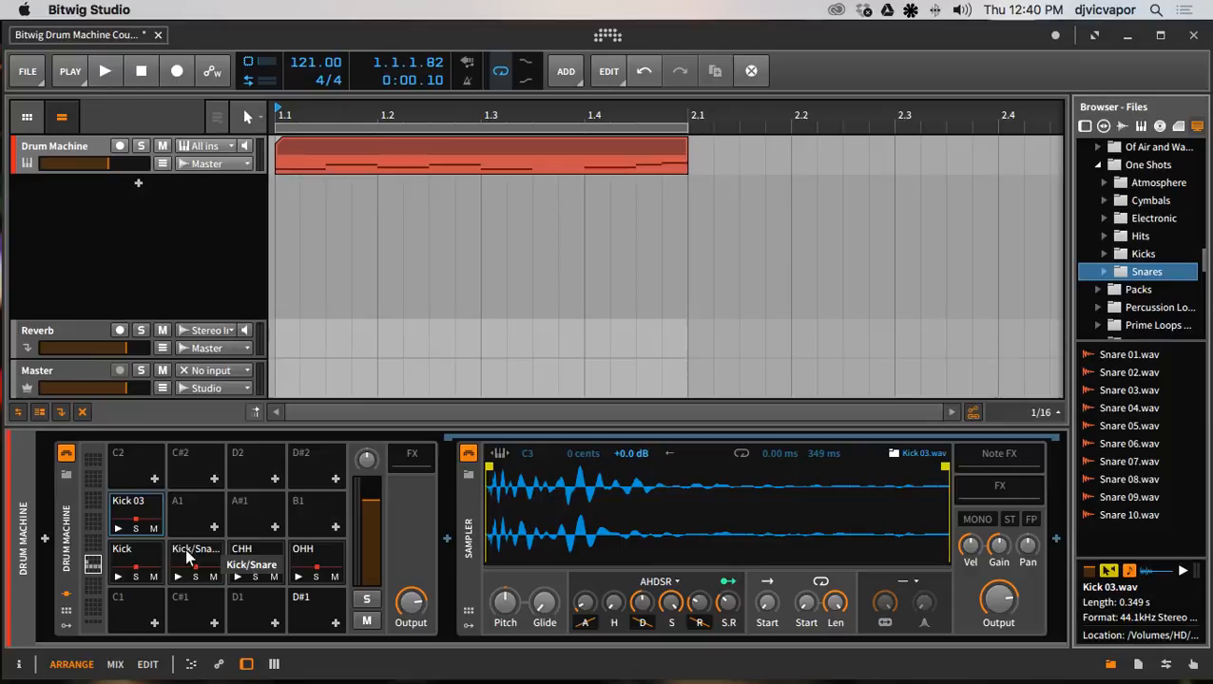
click(187, 559)
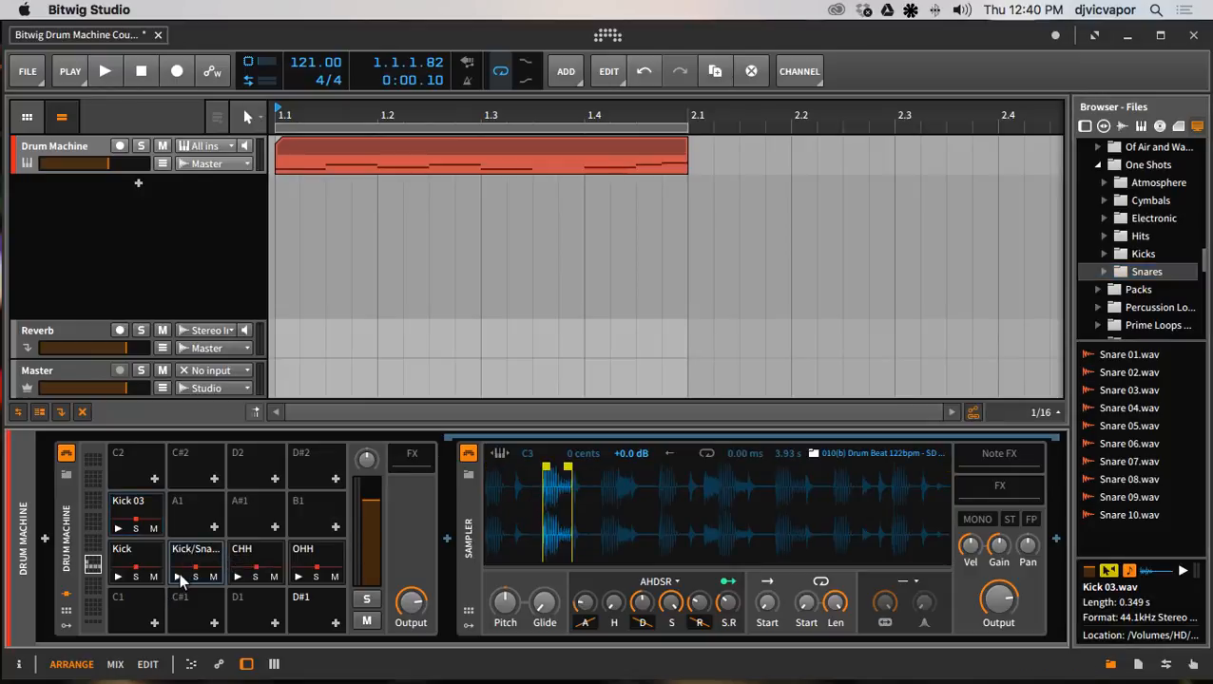
click(177, 576)
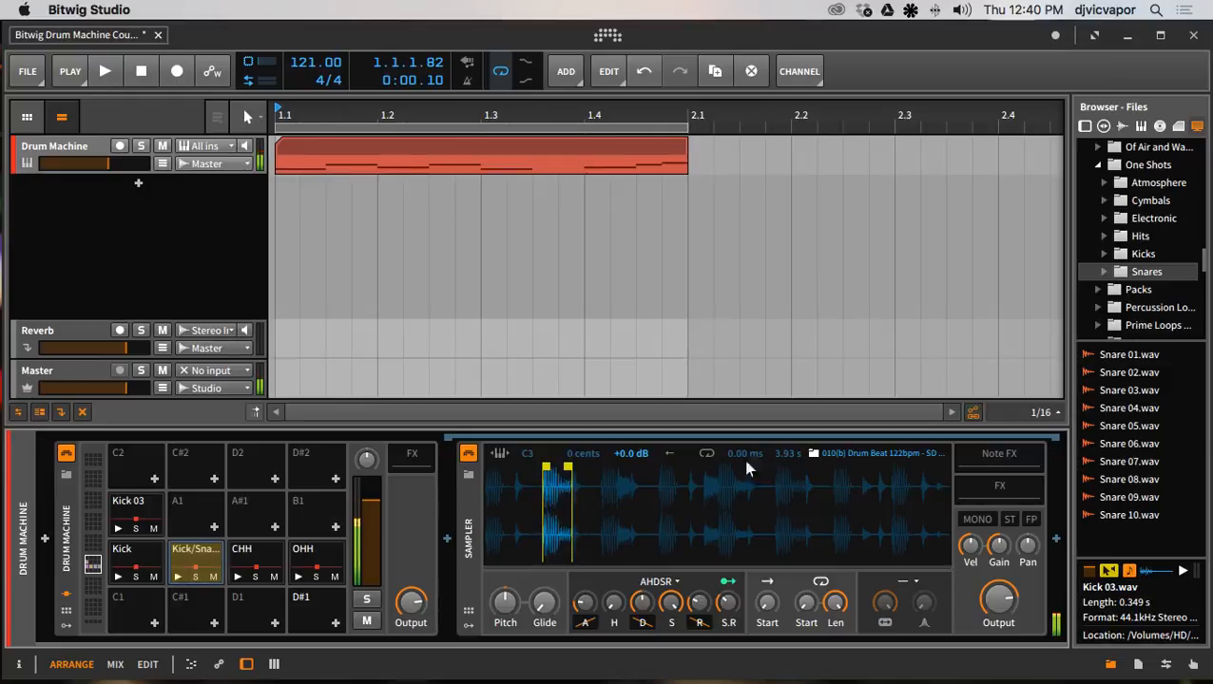
Arrow through the snare one-shots from Snare 01 and load Snare 08 onto the Kick/Snare pad.
click(1128, 356)
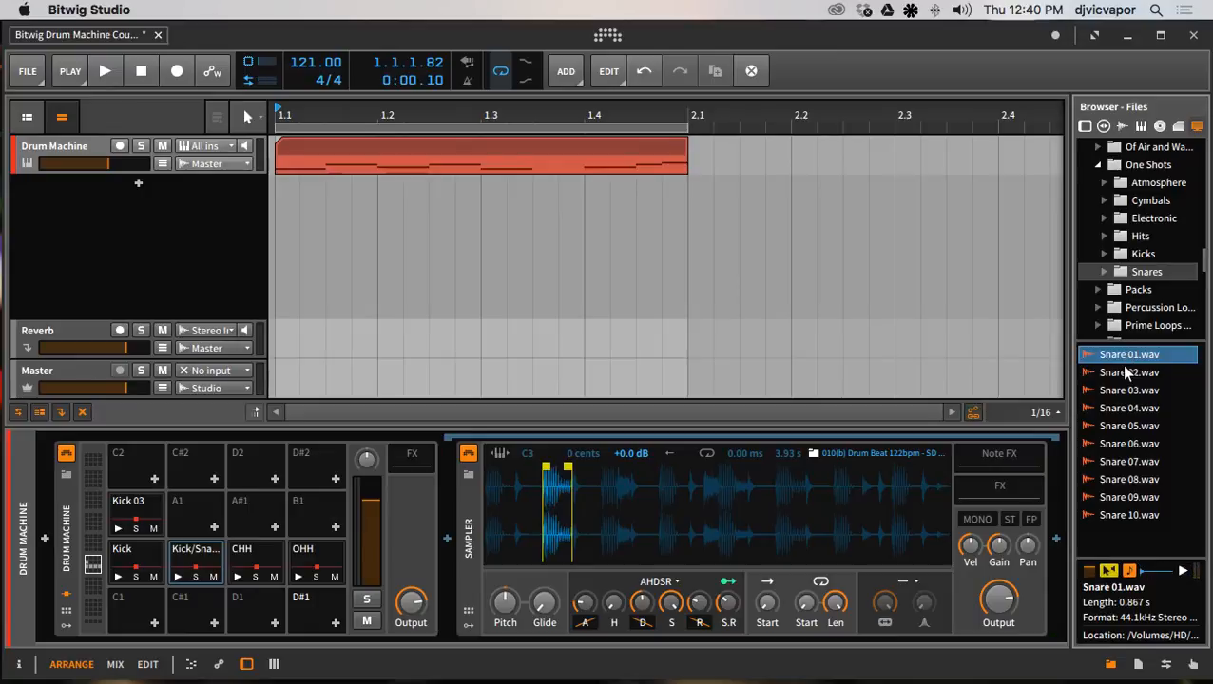
key(Down)
key(Down)
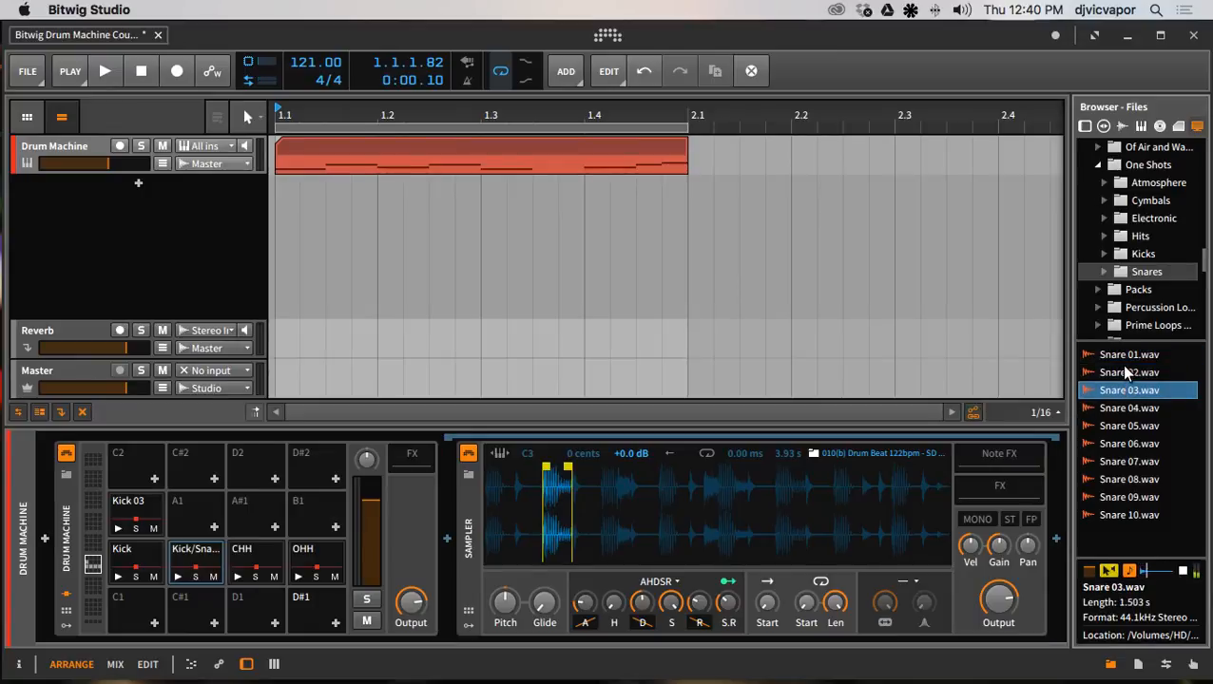
key(Down)
key(Down)
key(Down)
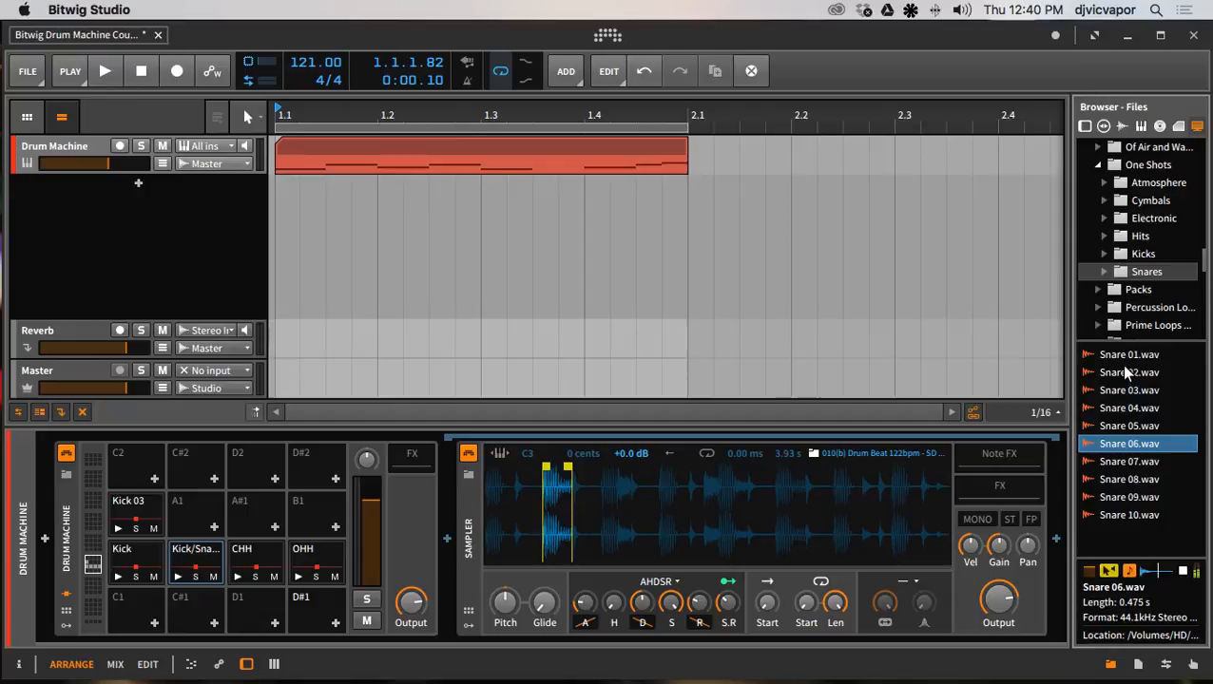
key(Up)
key(Down)
key(Down)
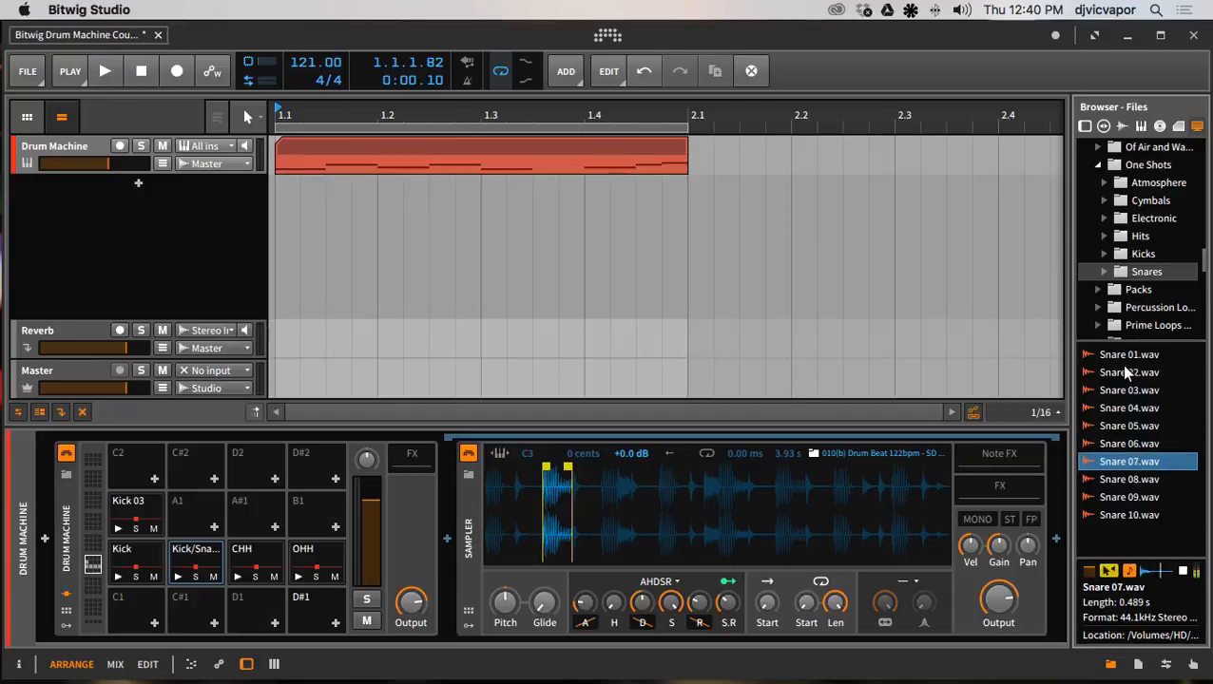
key(Down)
key(Down)
key(Up)
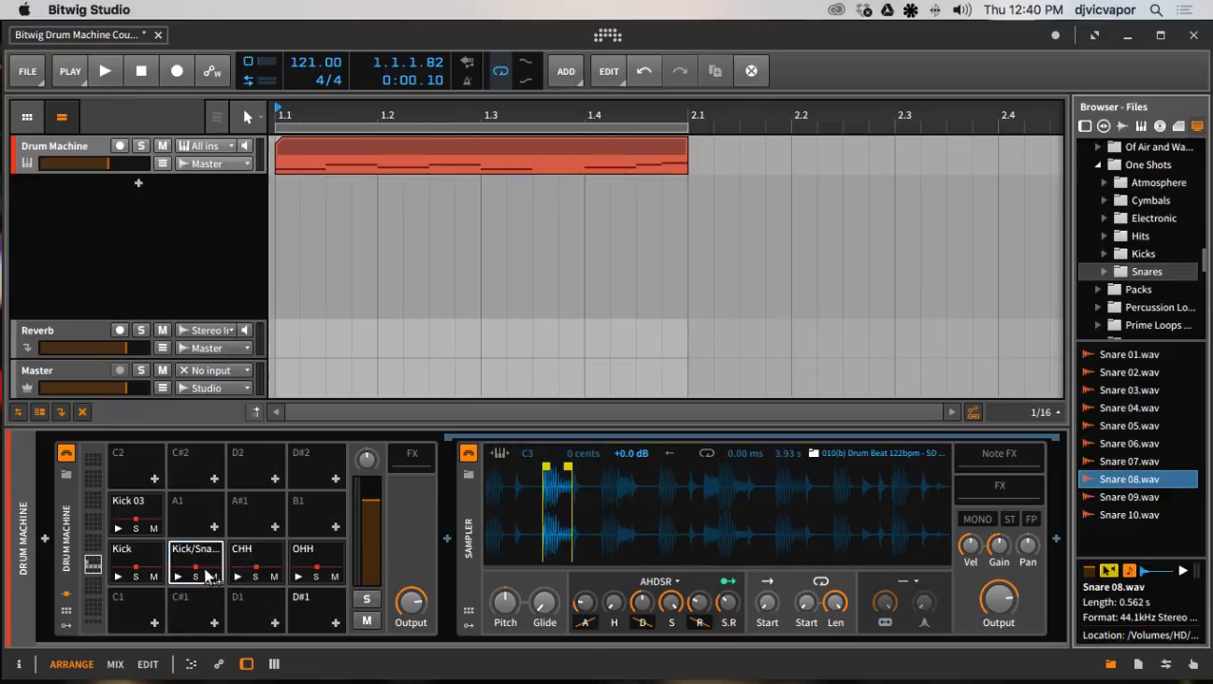
key(Return)
Retrigger the Kick/Snare pad a dozen times to judge Snare 08.
click(177, 577)
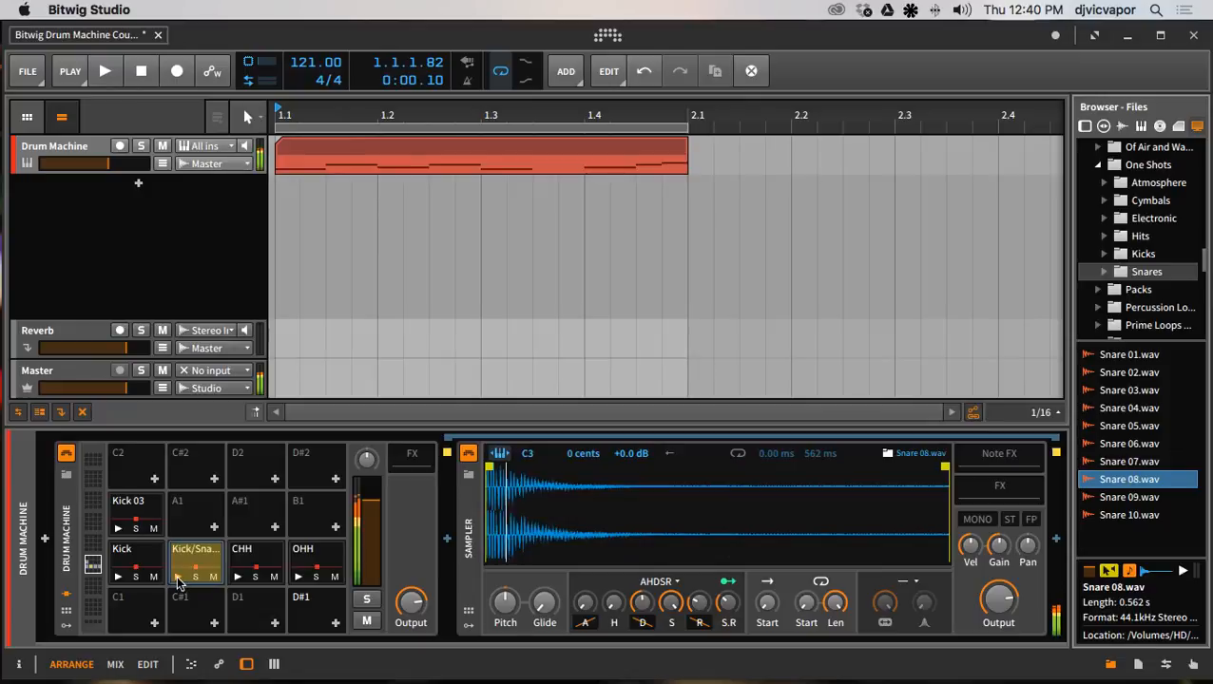
click(177, 577)
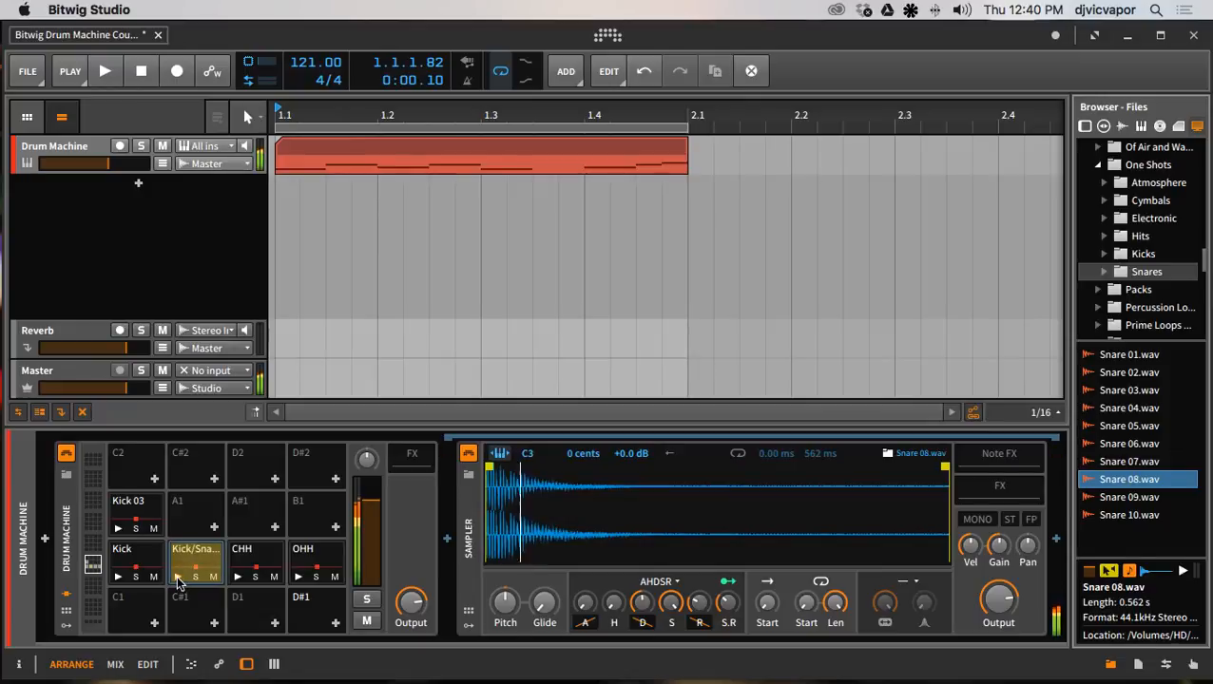
click(176, 578)
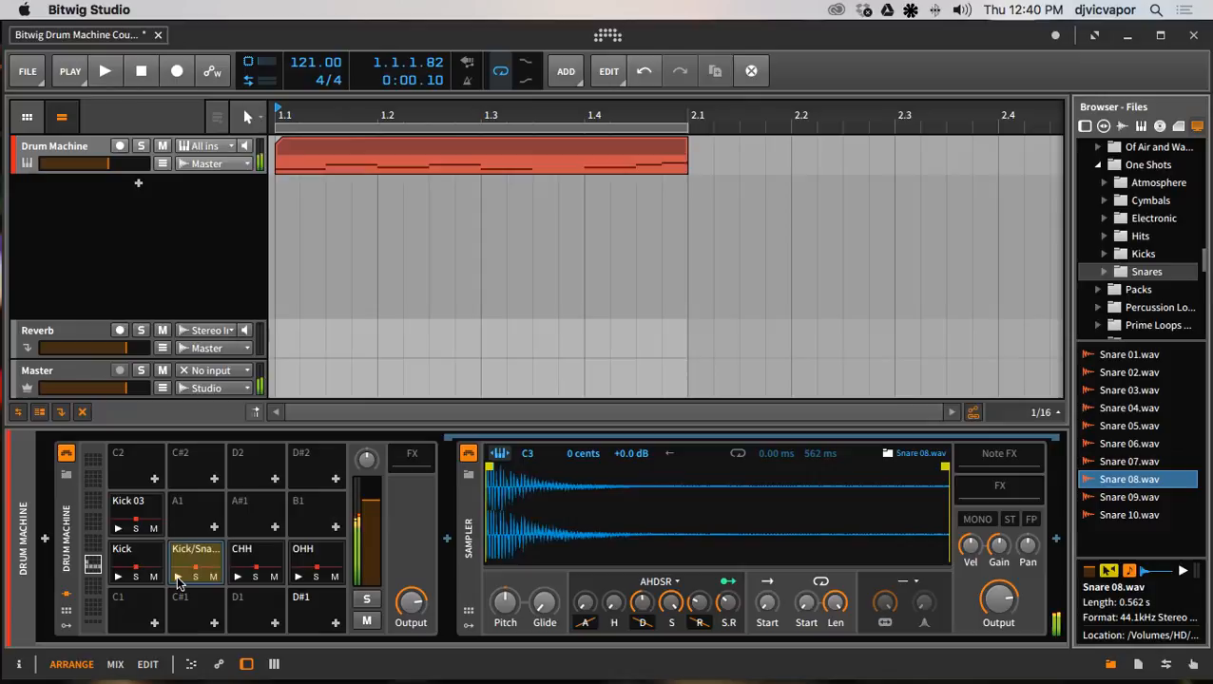
click(177, 578)
click(176, 578)
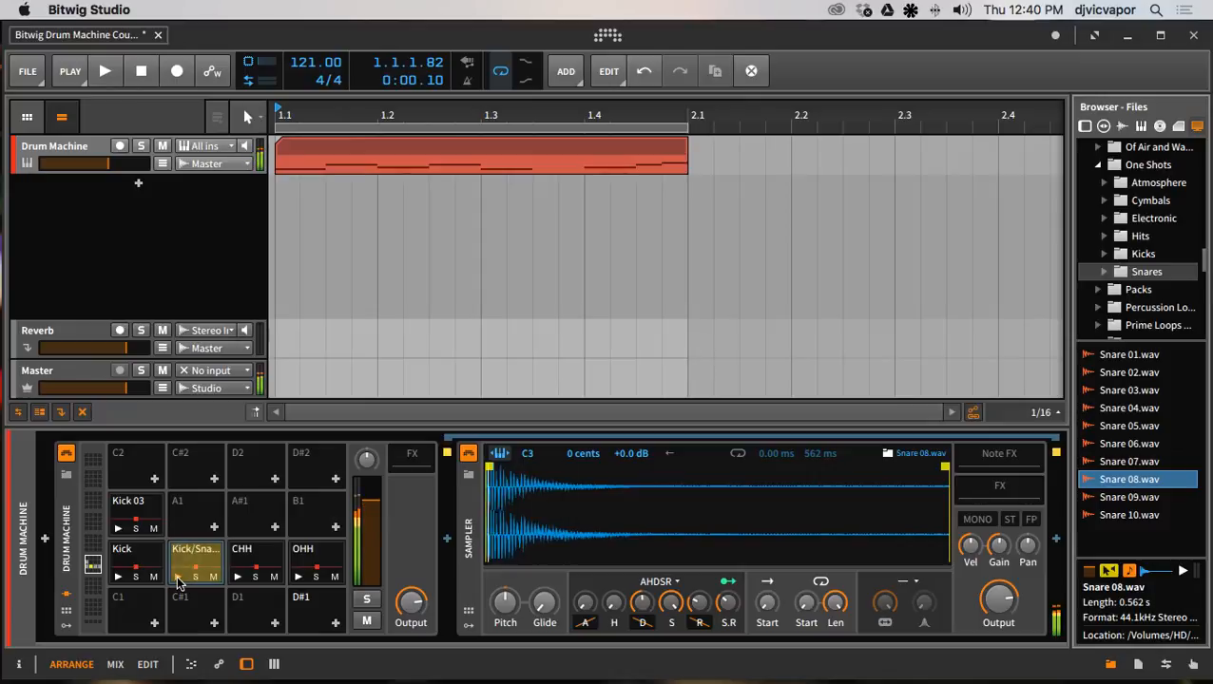
click(177, 578)
click(177, 578)
click(177, 578)
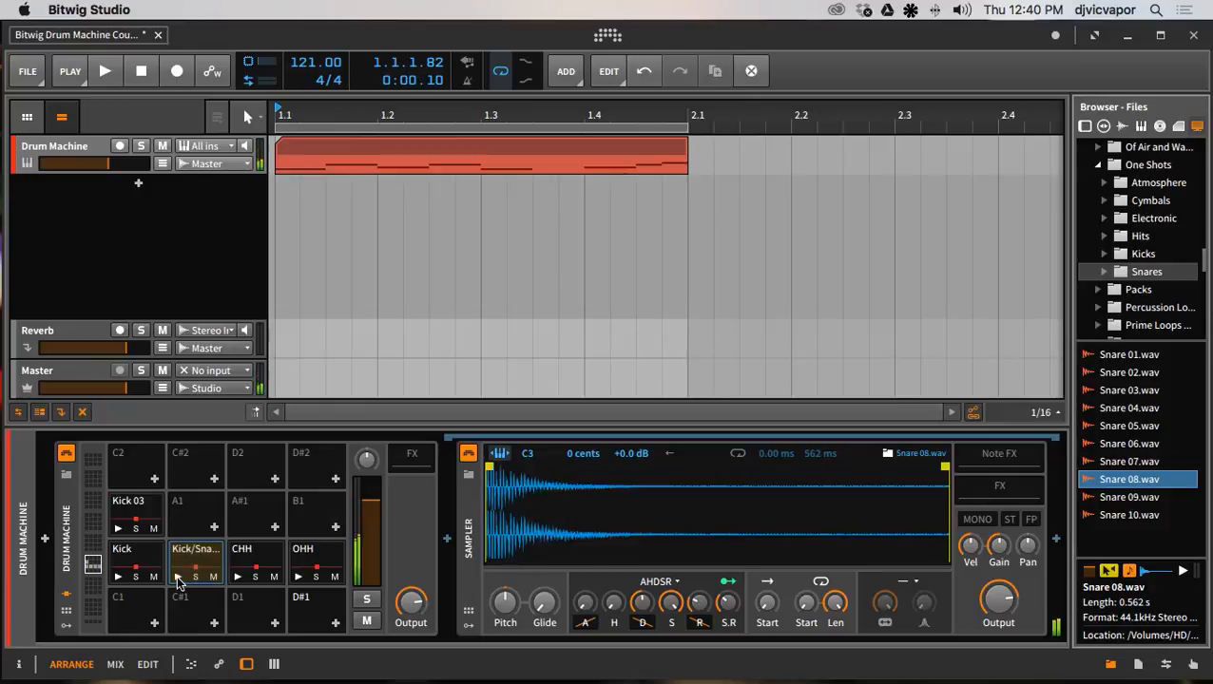
click(176, 578)
click(176, 578)
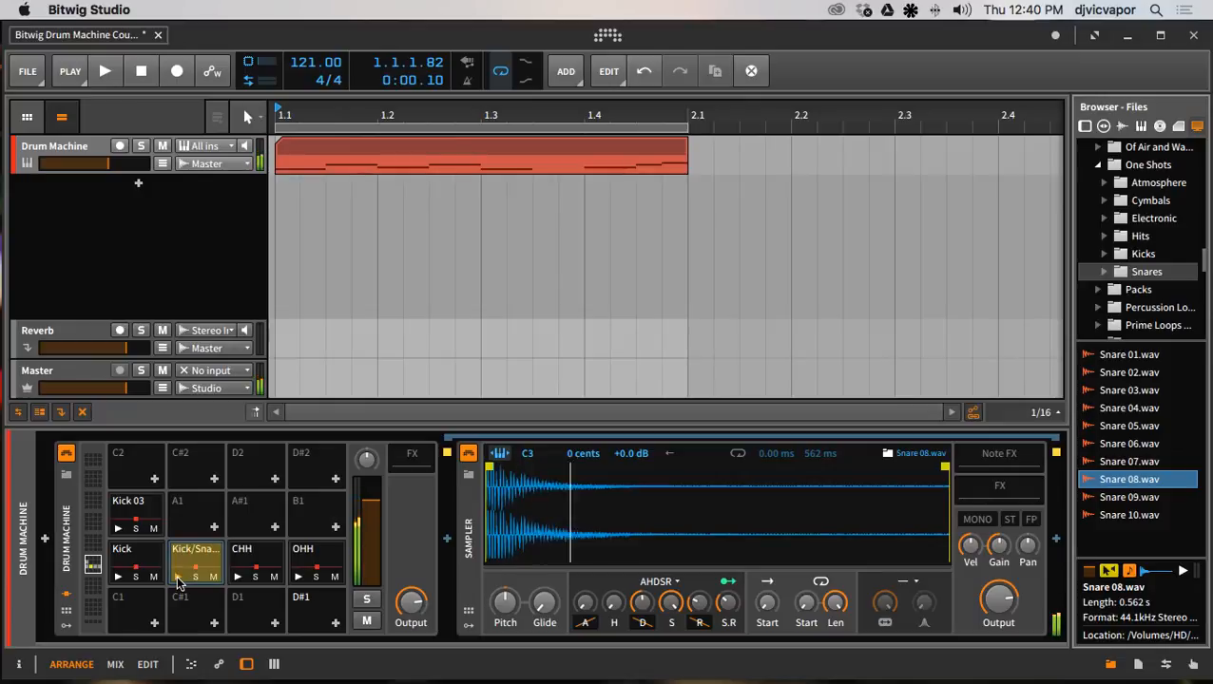
click(177, 578)
click(177, 578)
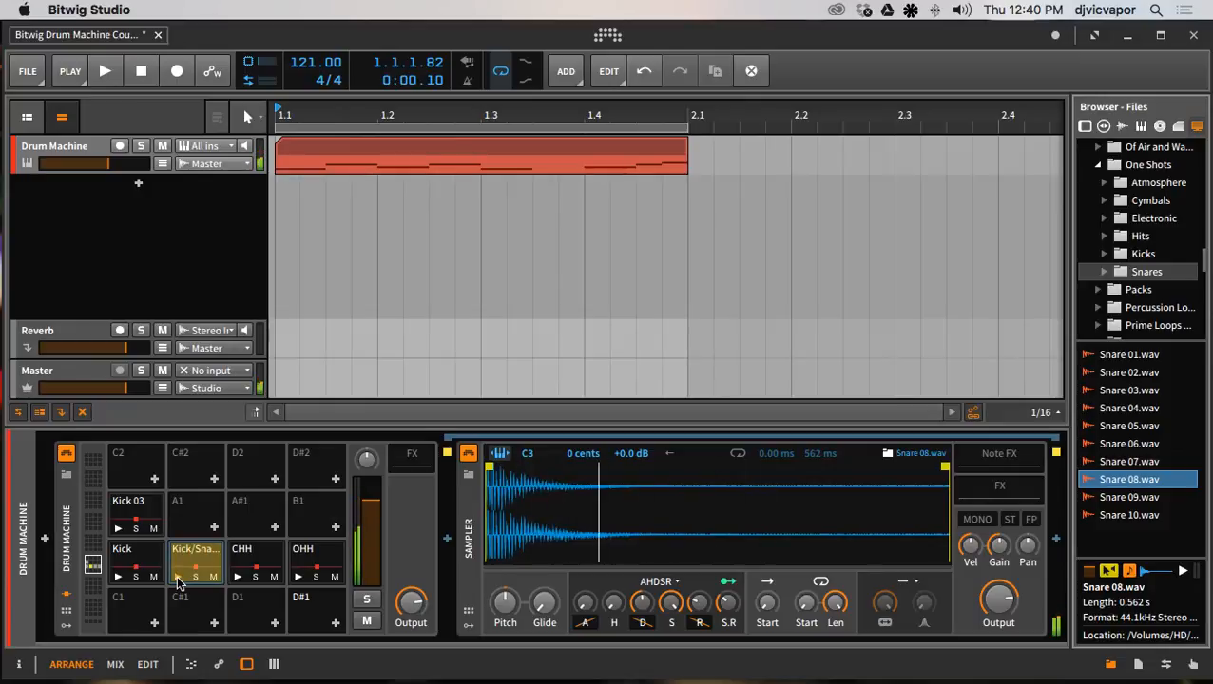
Swap the Kick/Snare pad to Snare 07, compare it against the Kick pad, and select the drum clip.
click(1131, 461)
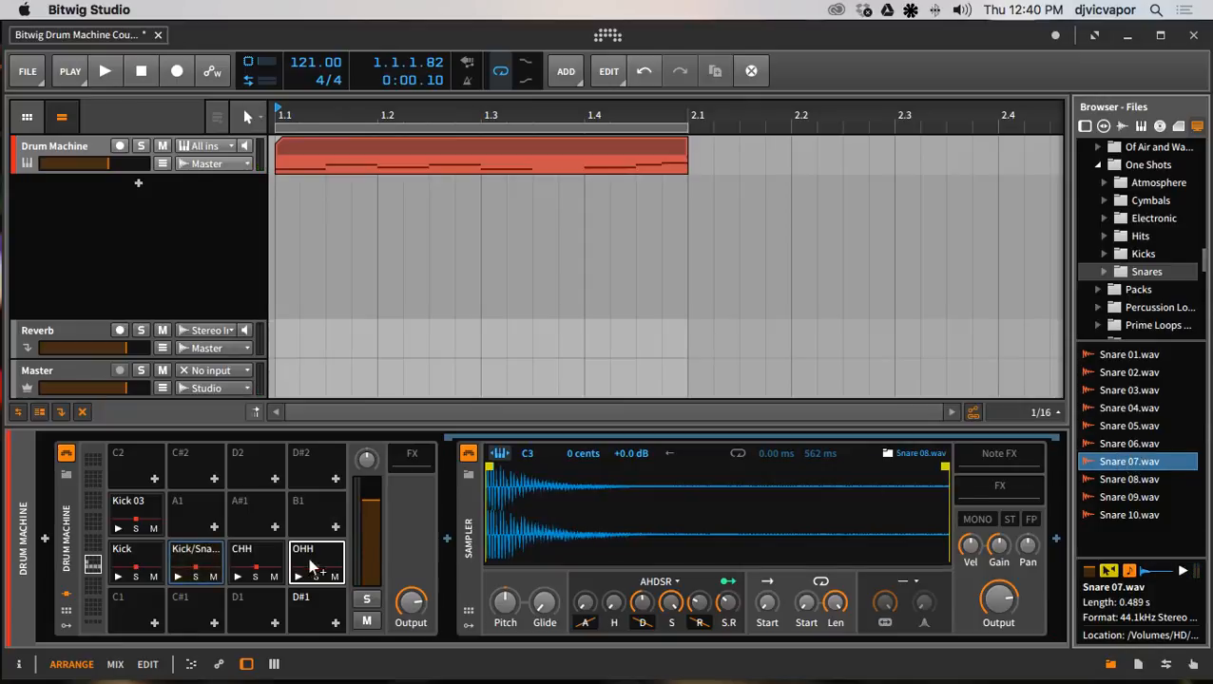
click(180, 578)
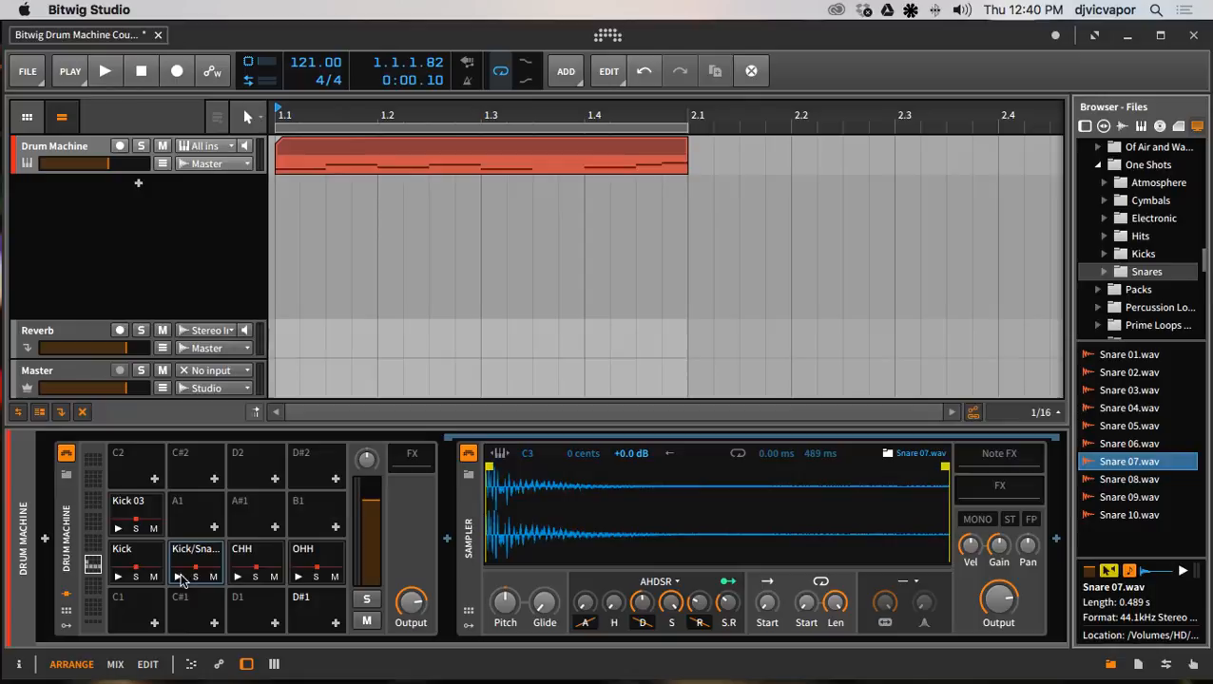
click(180, 582)
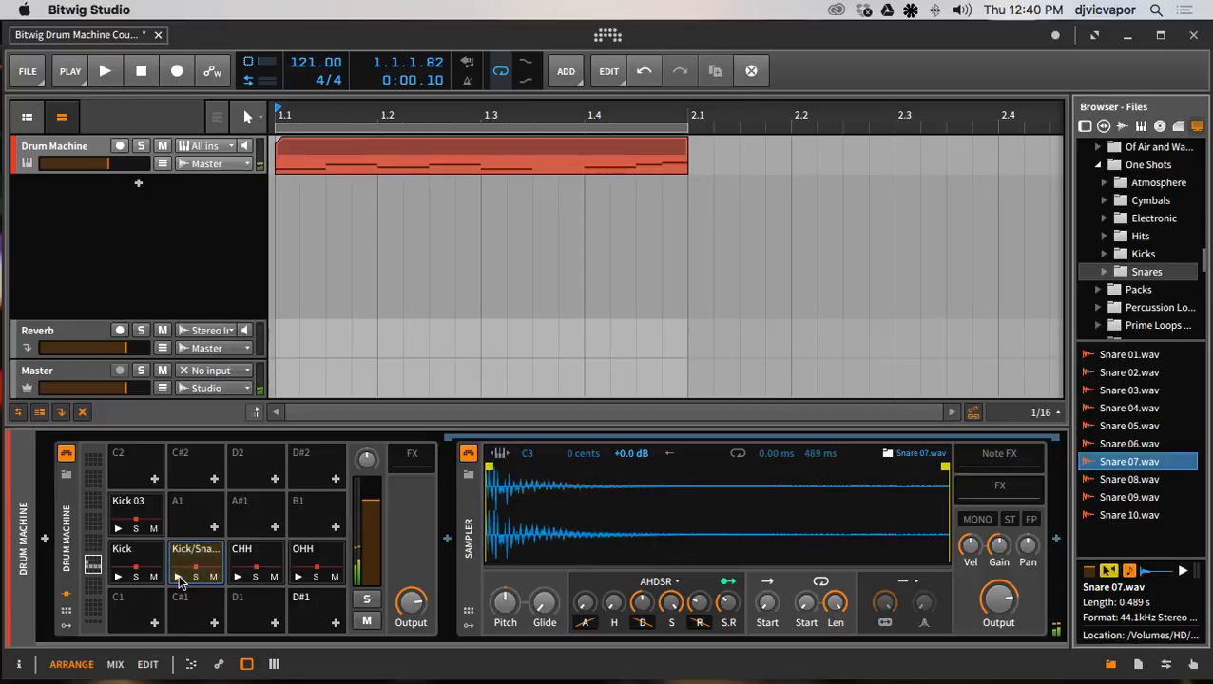
click(181, 582)
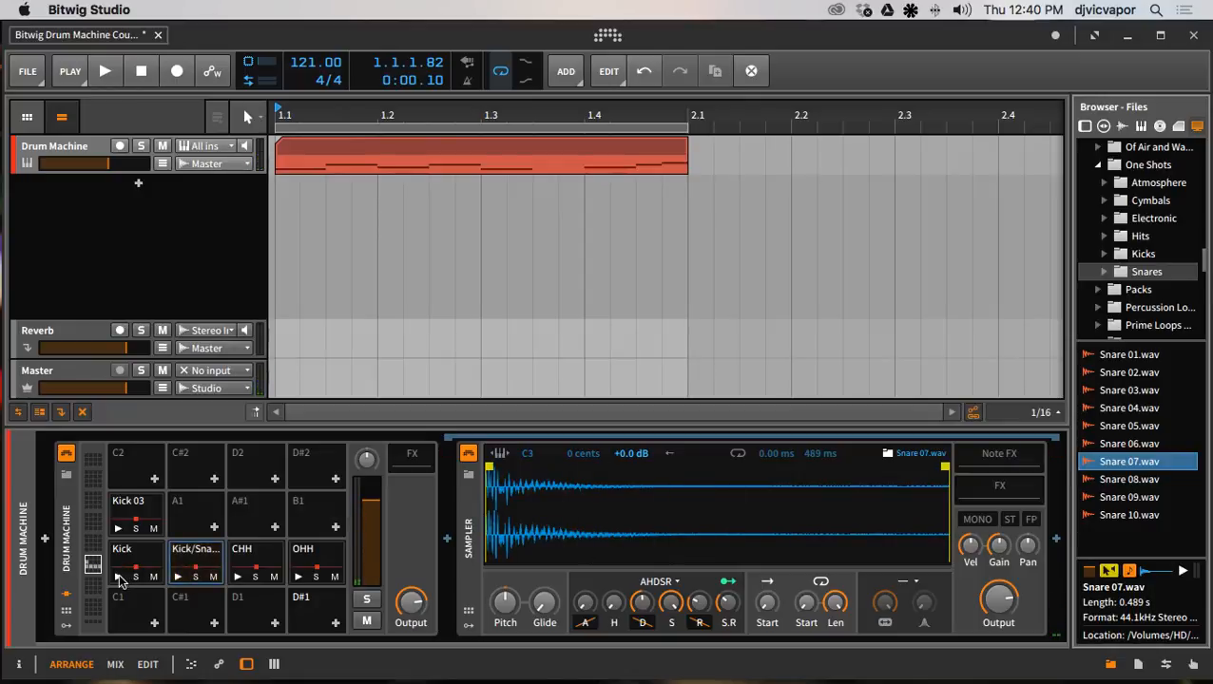
click(120, 582)
click(177, 582)
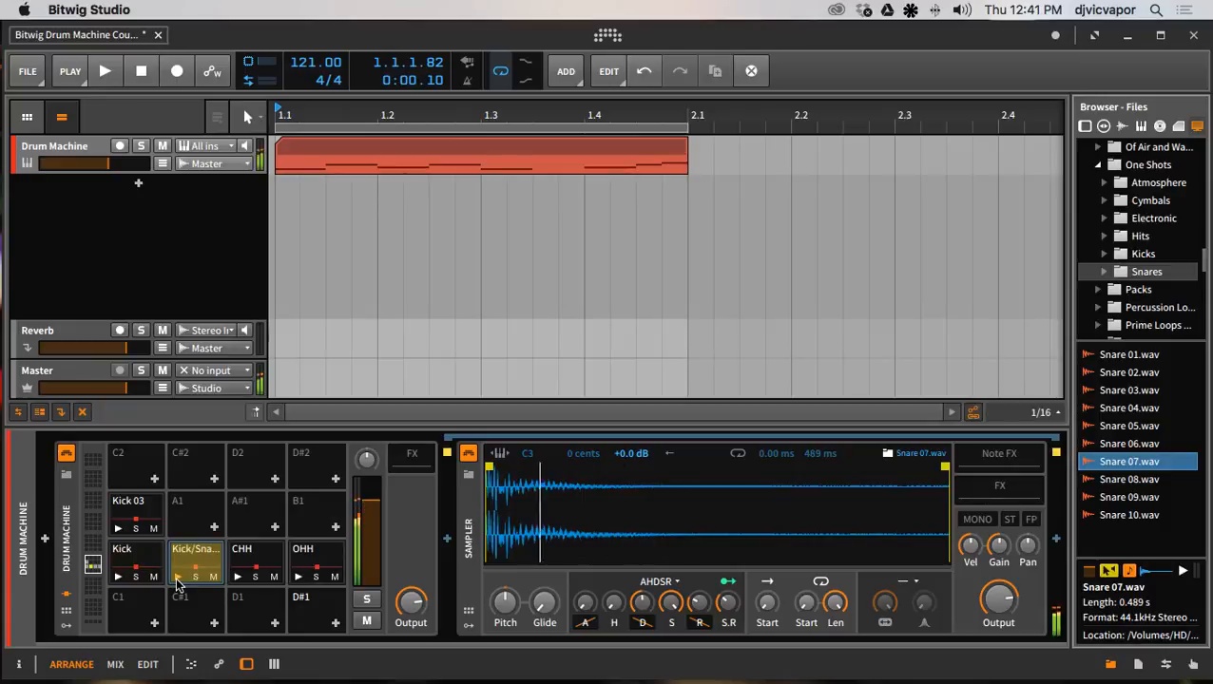
click(364, 151)
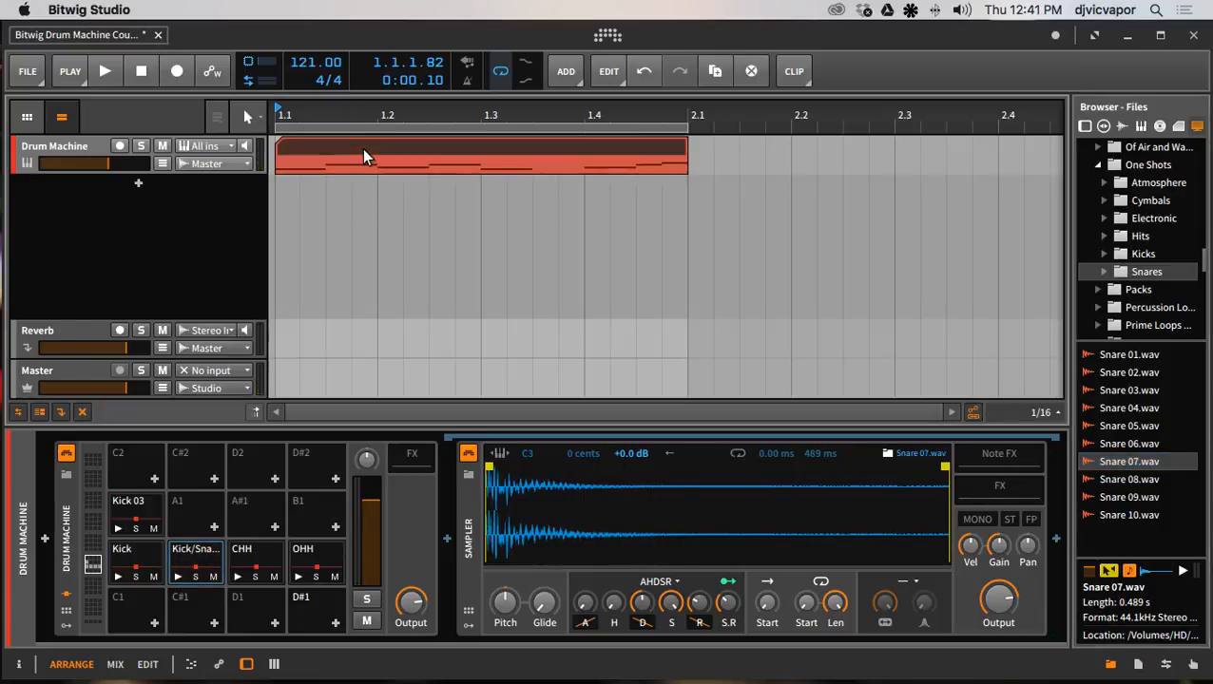
Add a snare-length kick at beat 1.2 and move the beat-1.4 snare note down to the Kick lane.
double_click(362, 149)
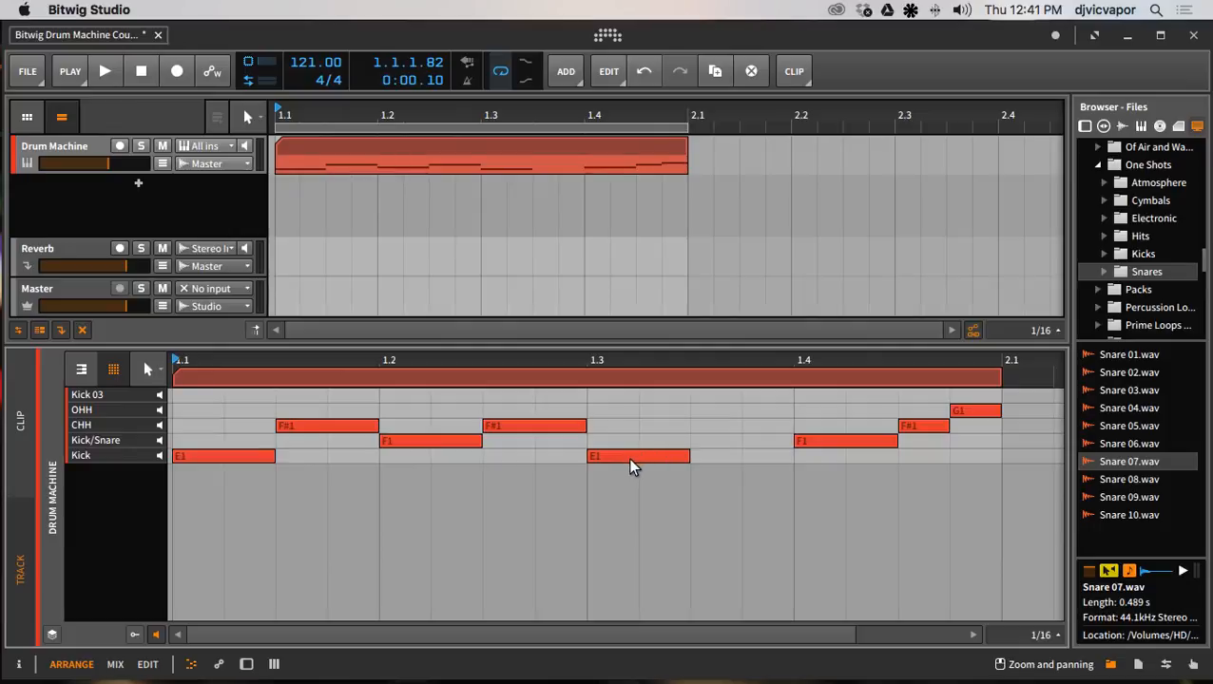
double_click(405, 457)
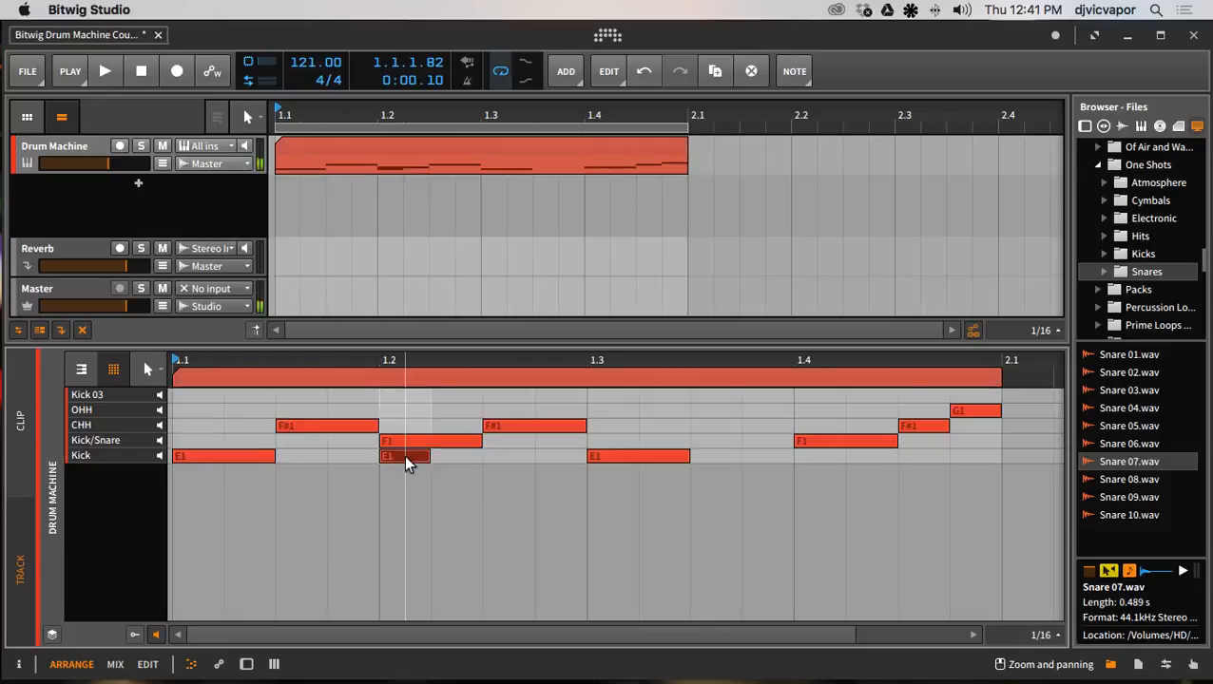
drag(428, 456, 475, 457)
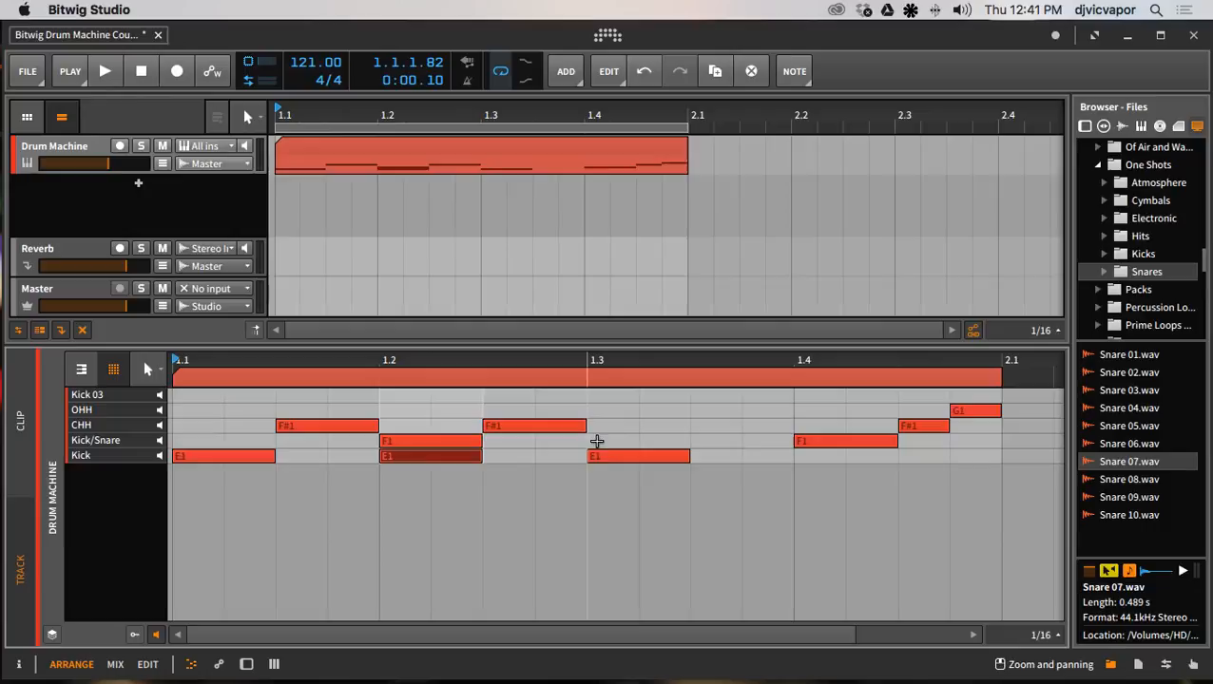
click(812, 443)
drag(812, 443, 816, 454)
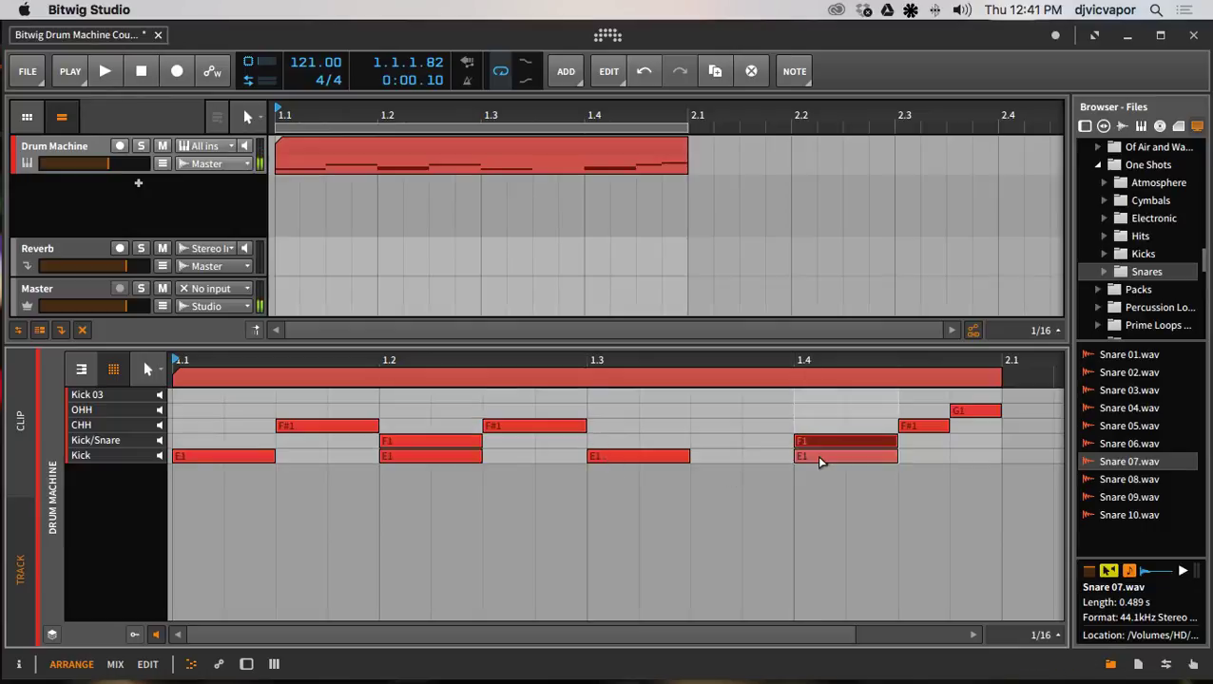
click(463, 440)
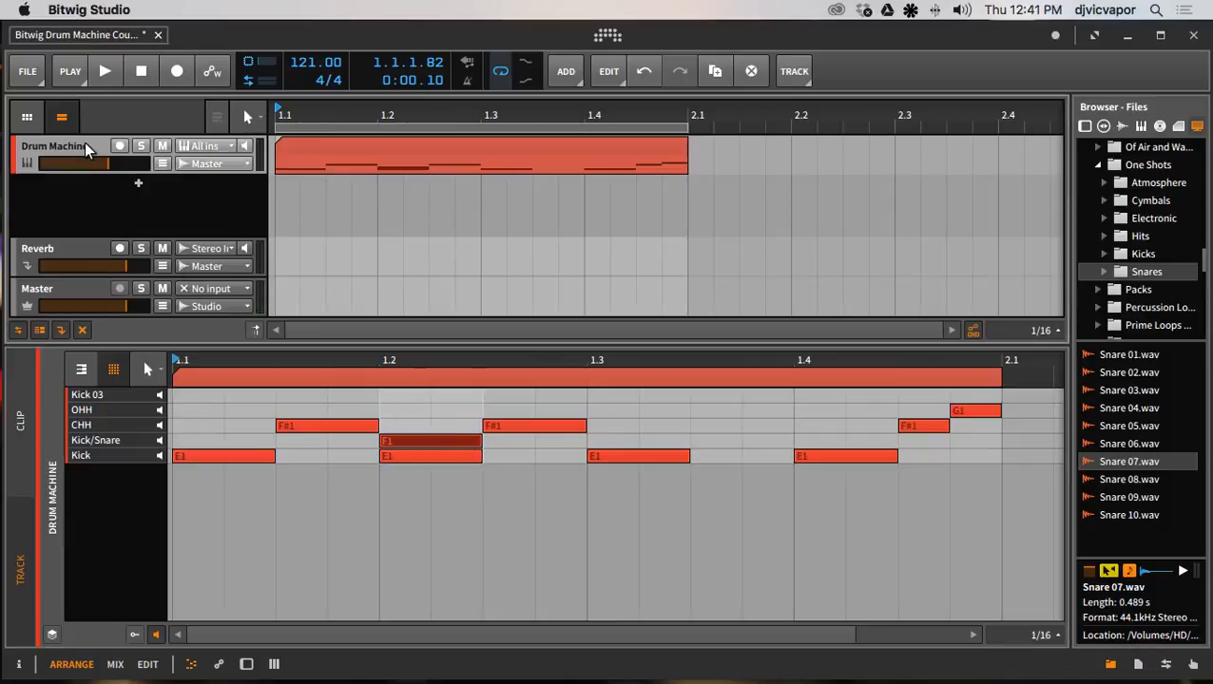
Rename the Kick/Snare pad to 'Snare' in the Drum Machine panel.
key(d)
click(200, 559)
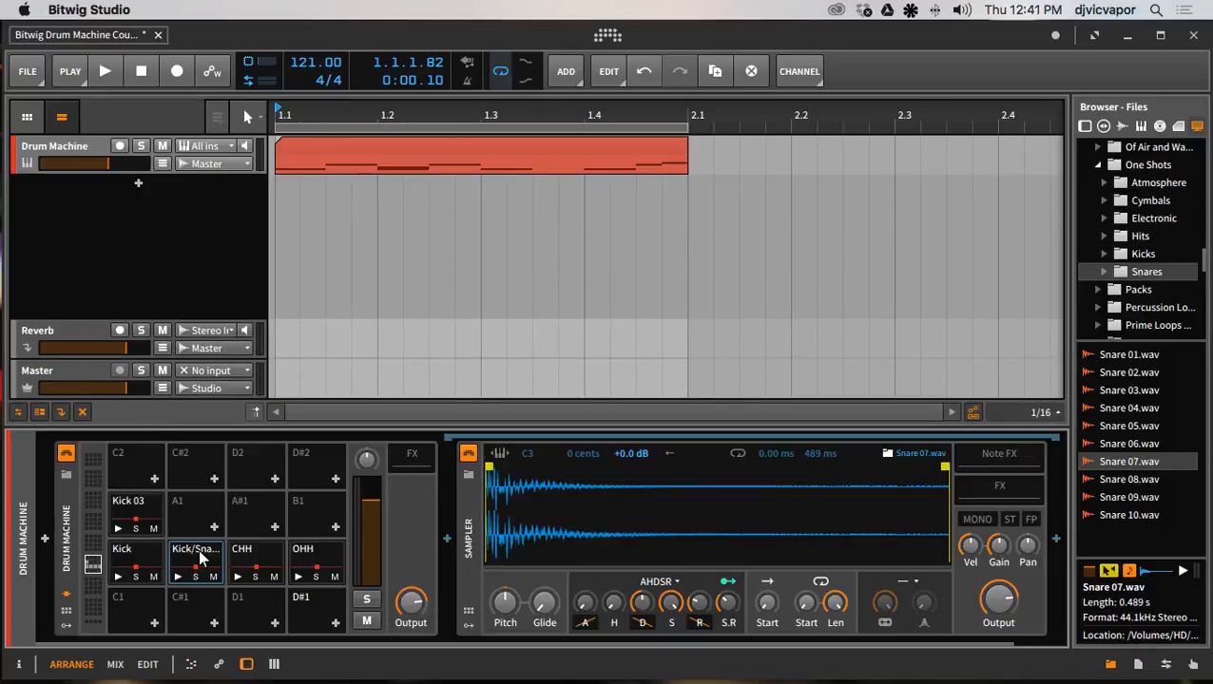
double_click(195, 551)
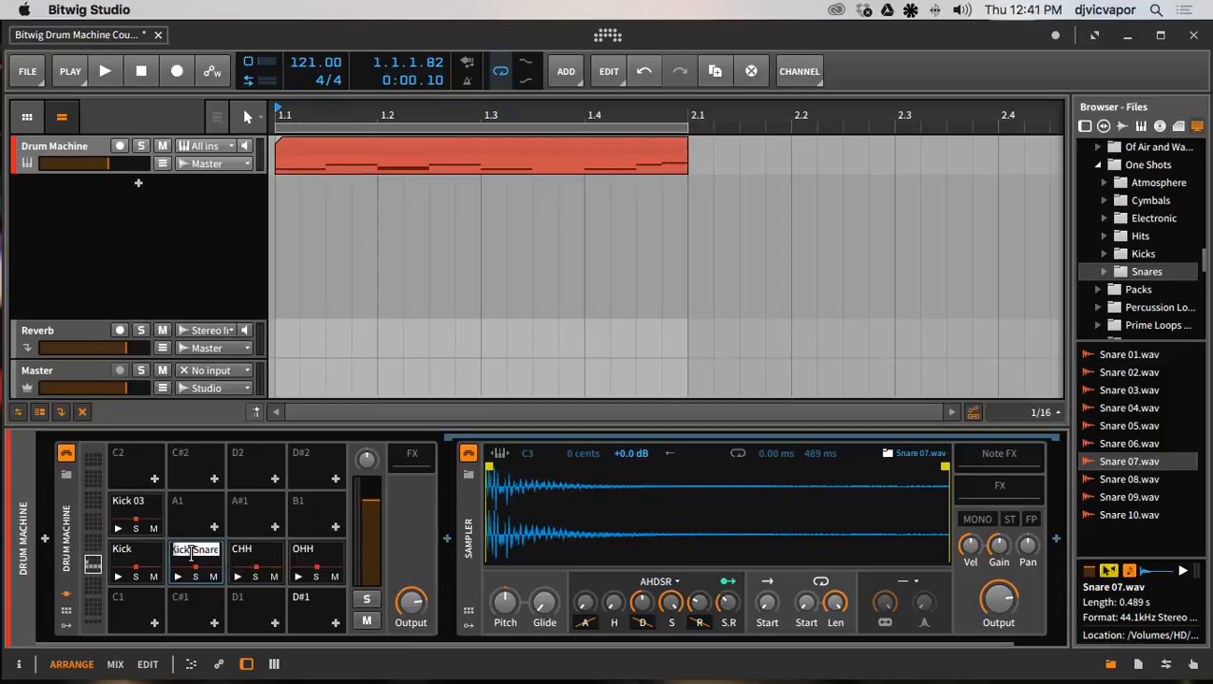
key(Right)
key(BackSpace)
key(BackSpace)
key(BackSpace)
key(BackSpace)
key(BackSpace)
key(Return)
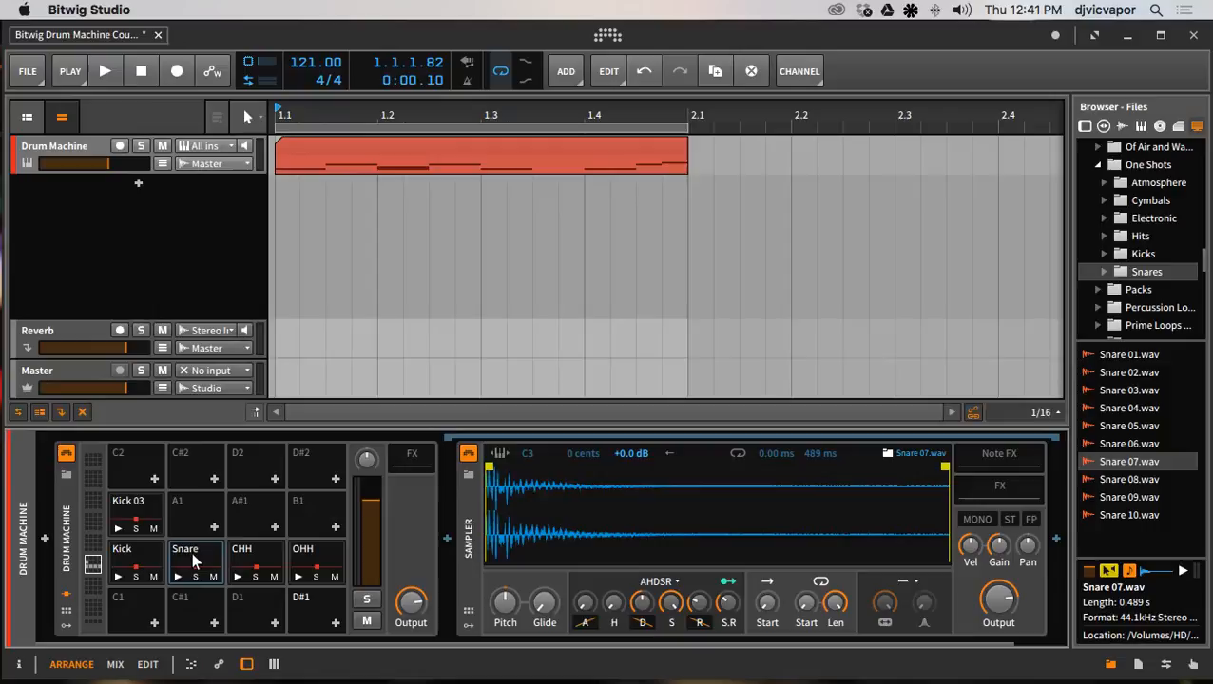
Add a Snare note on beat 1.4, listen to the loop, and return to the drum pads.
double_click(352, 152)
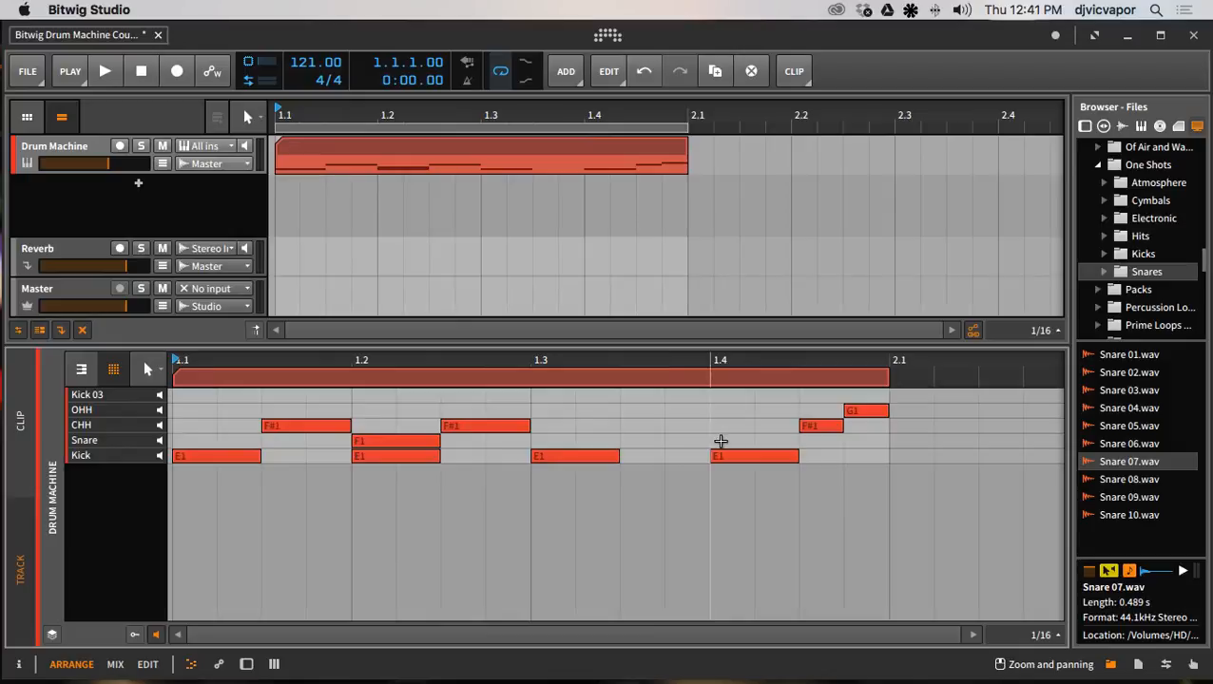
double_click(720, 442)
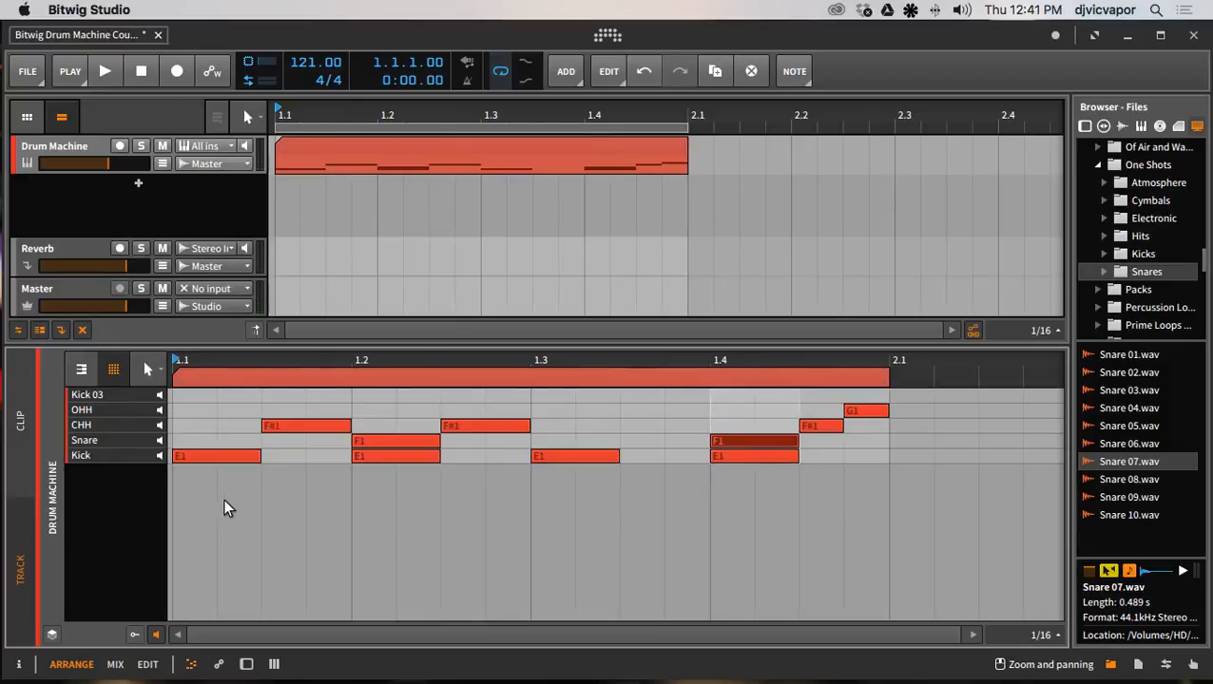
click(104, 74)
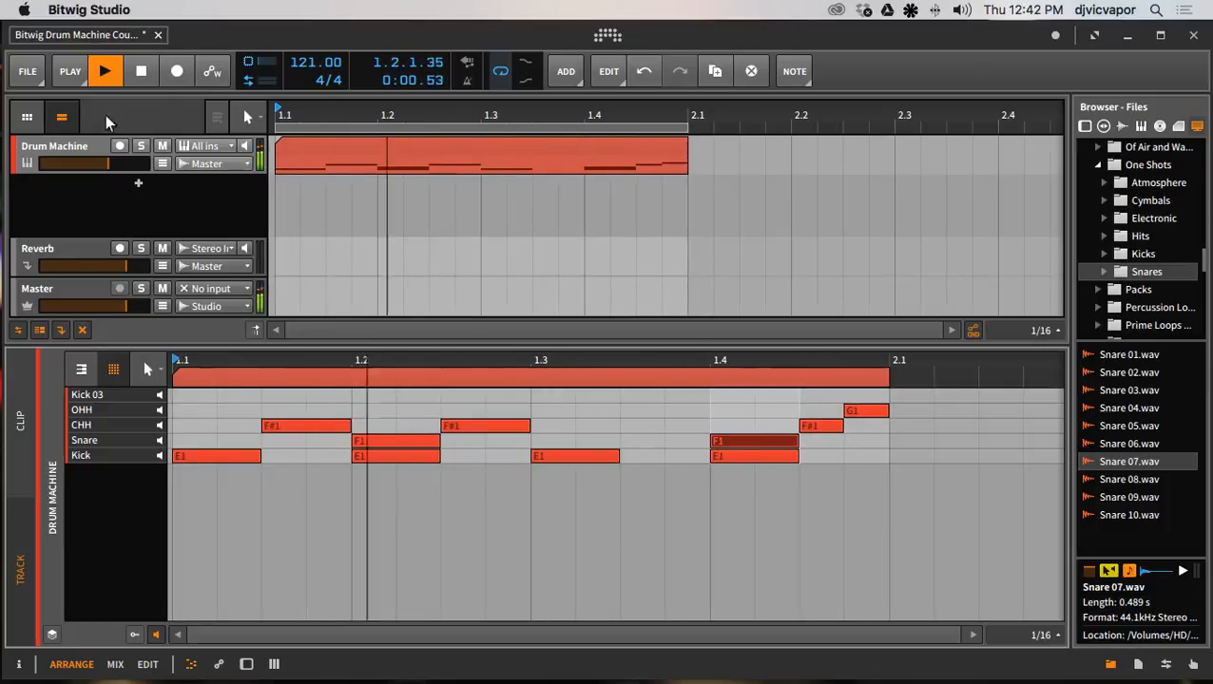
click(140, 71)
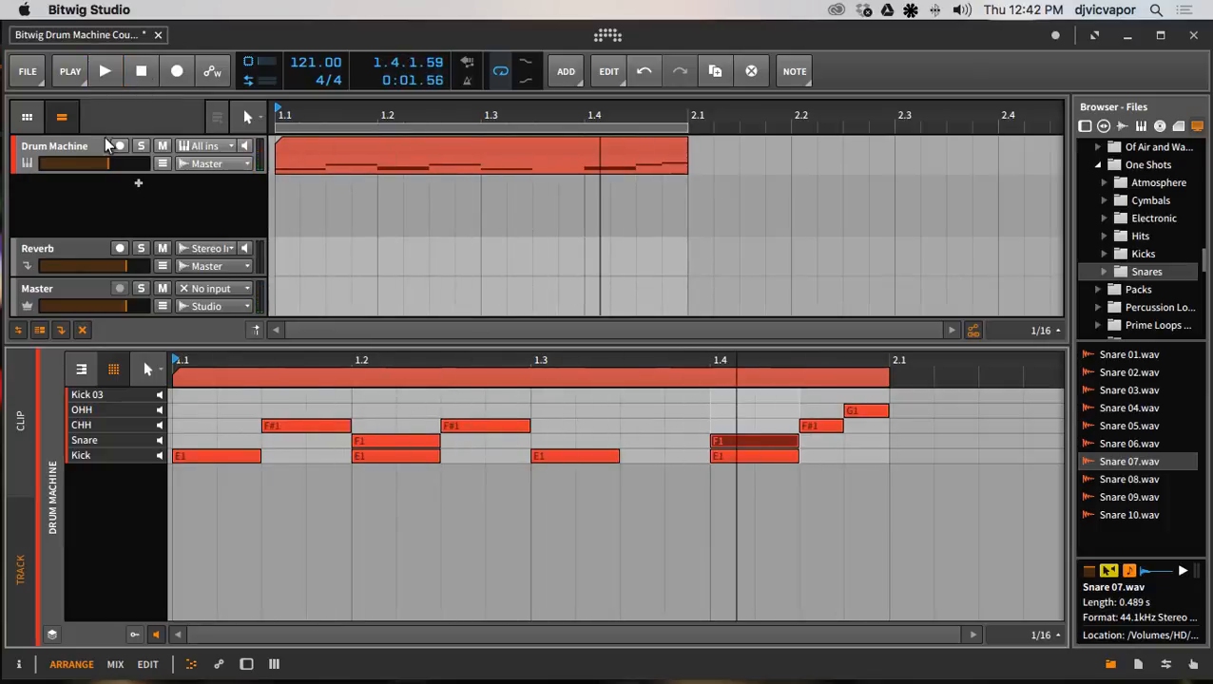
double_click(83, 147)
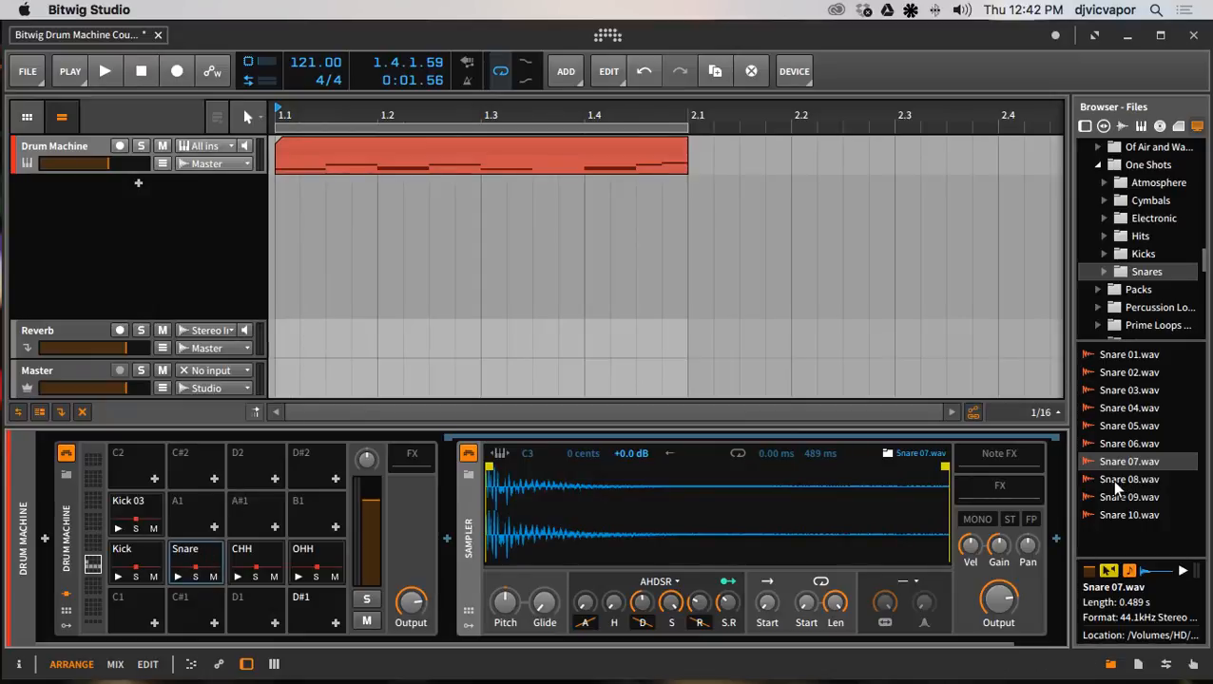
Audition the Snare pad, then preview Snare 05, 03, 02, 01 and 04 in the Browser.
click(177, 576)
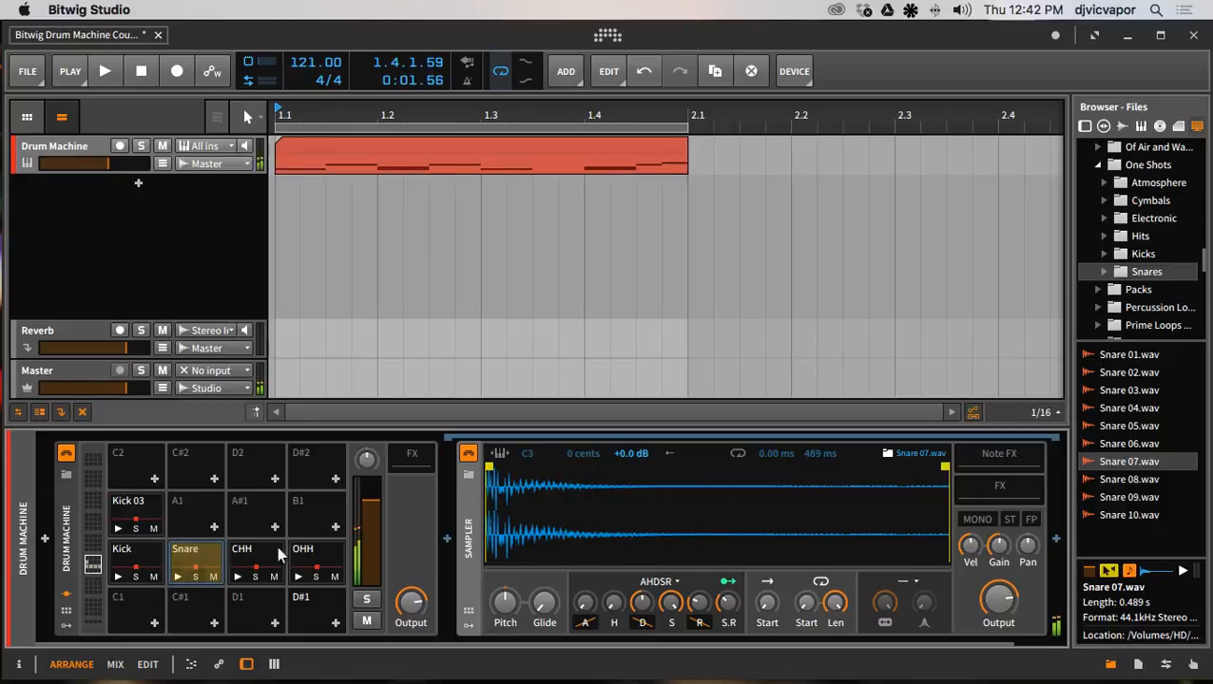
click(1107, 498)
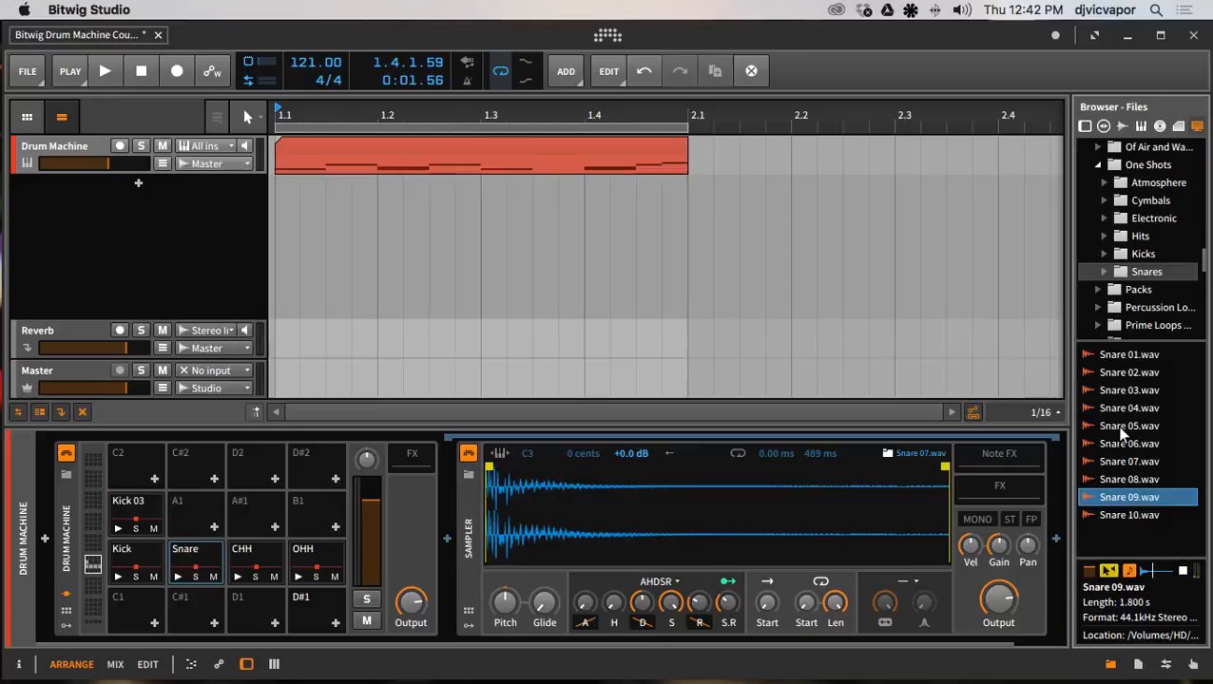
click(1108, 427)
click(1122, 385)
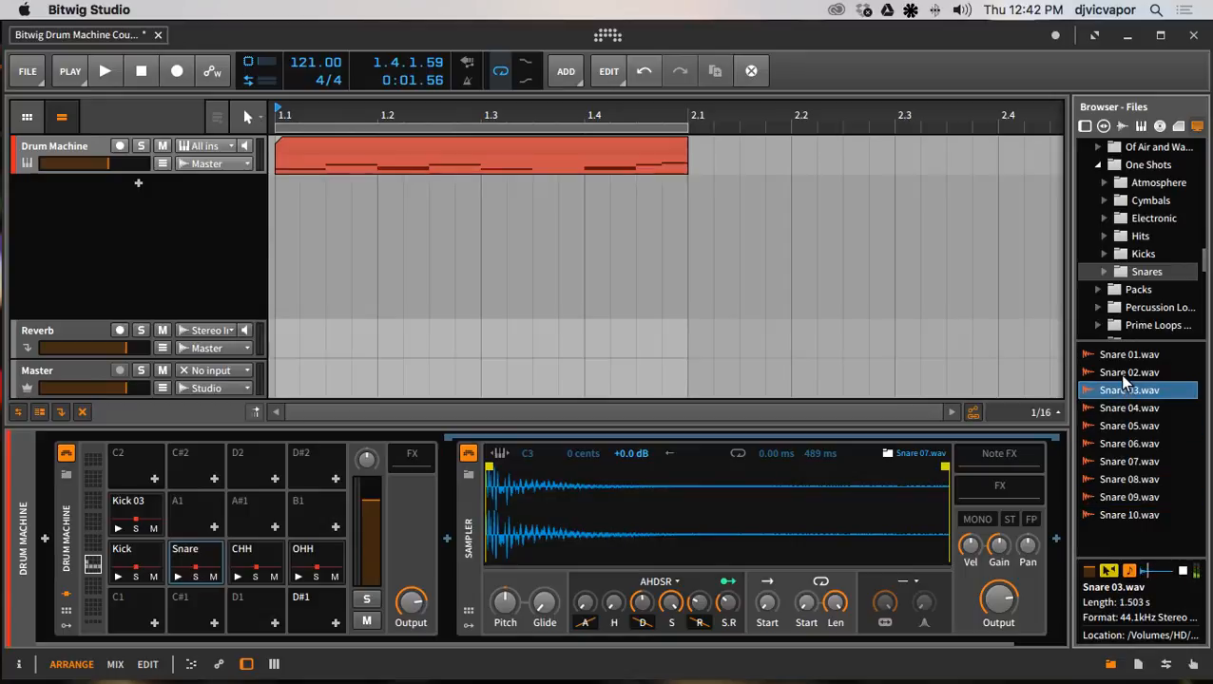
click(1117, 375)
click(1118, 356)
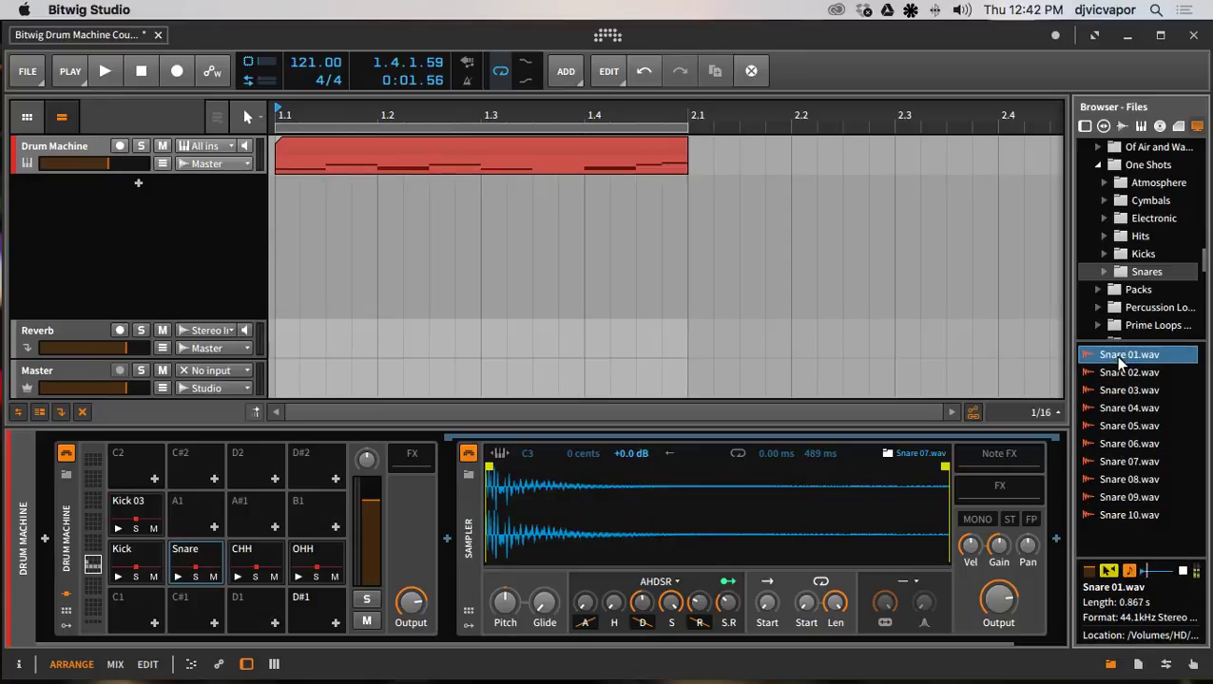
click(1124, 408)
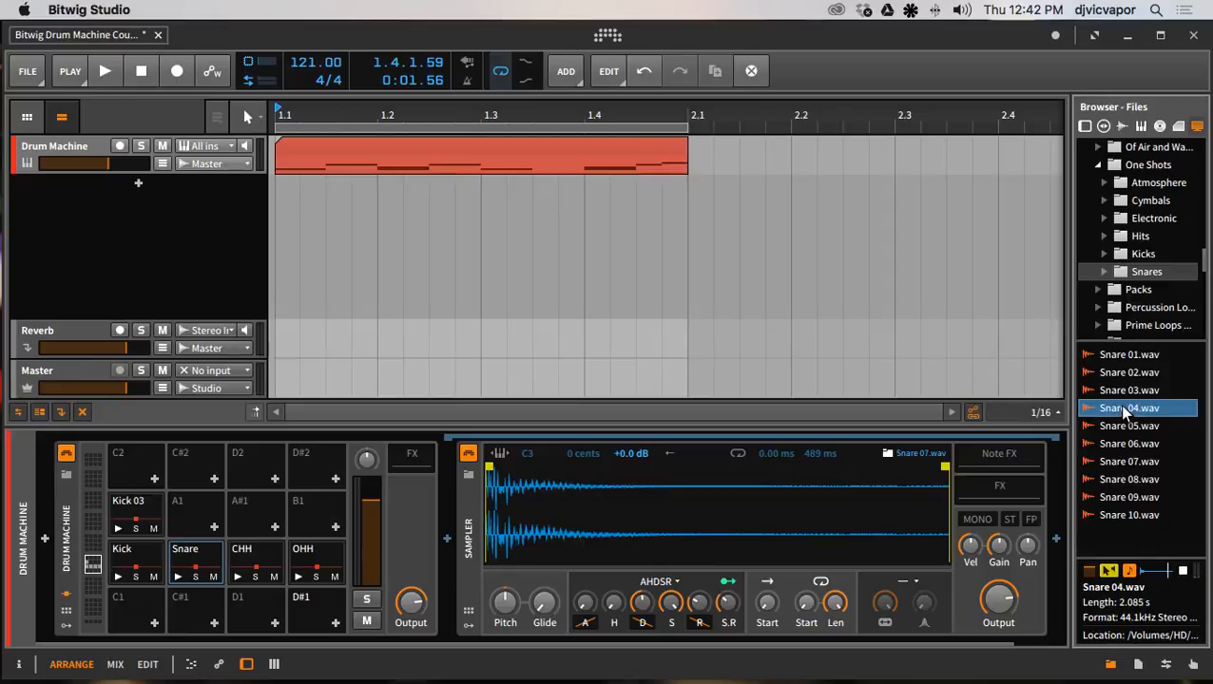
Drag Snare 04 onto the empty A1 pad beside Kick 03, audition it twice, and select the clip.
mouse_move(1123, 411)
mouse_down()
mouse_move(279, 567)
mouse_move(197, 527)
mouse_up()
click(178, 529)
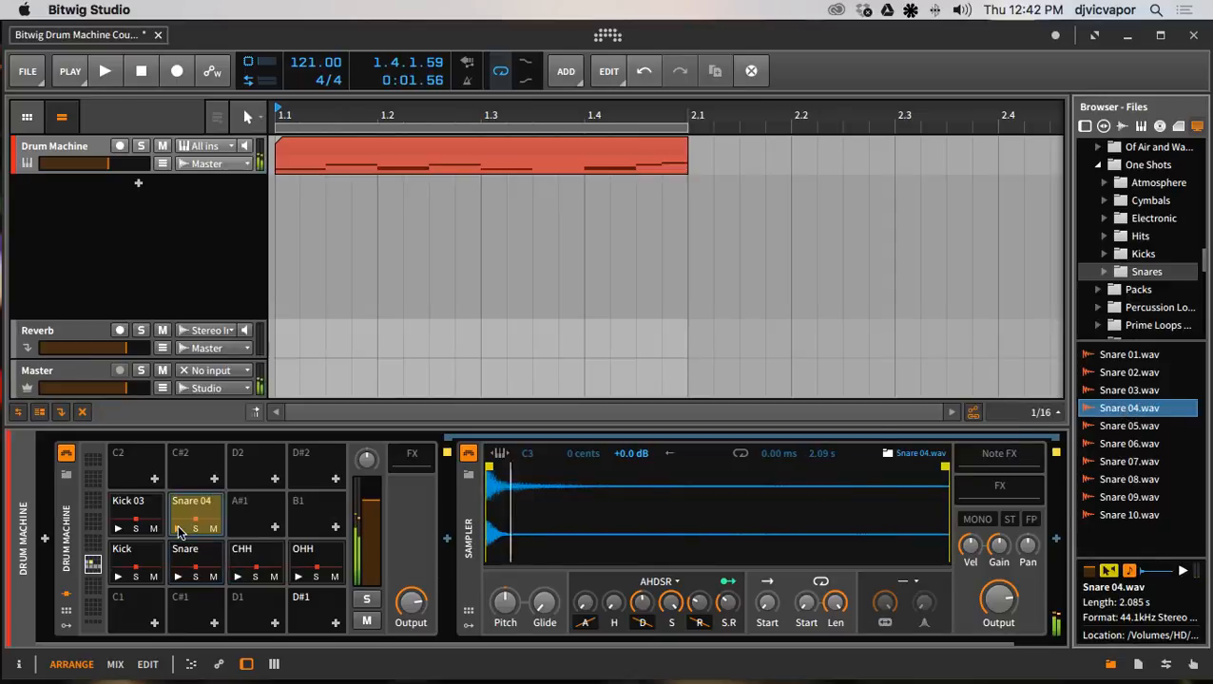
click(178, 528)
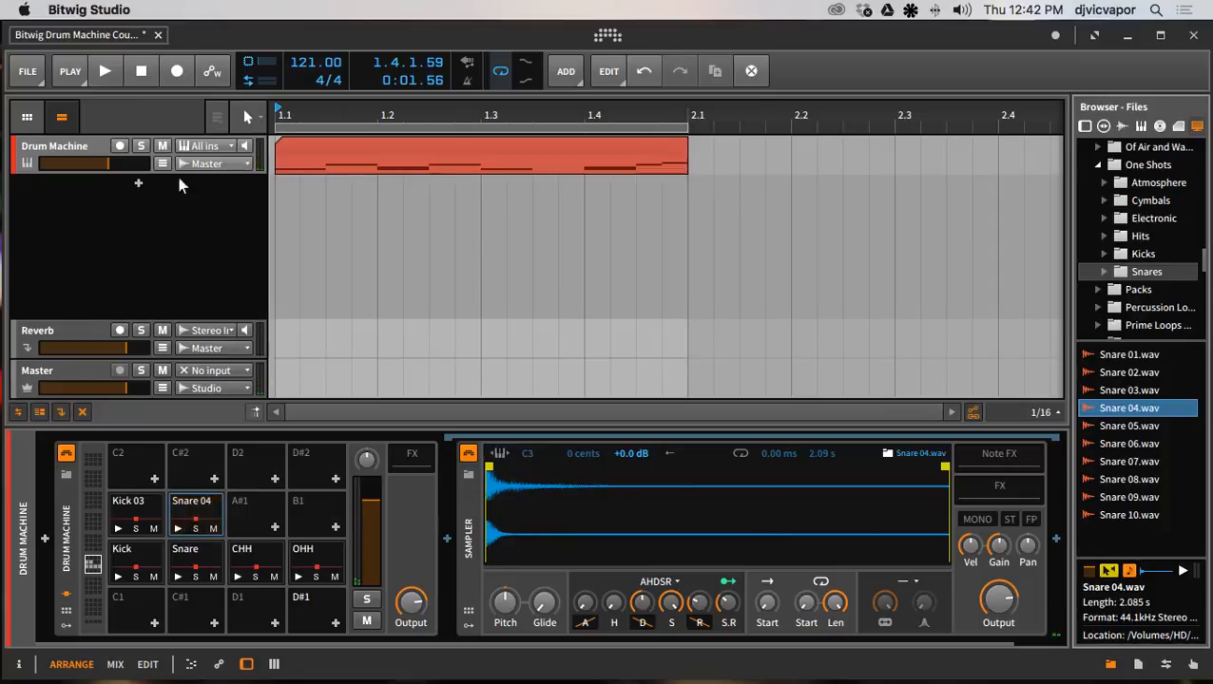
click(340, 155)
Check the clip's new Snare 04 row, return to the pads and bring up Kick 03's sample.
double_click(340, 155)
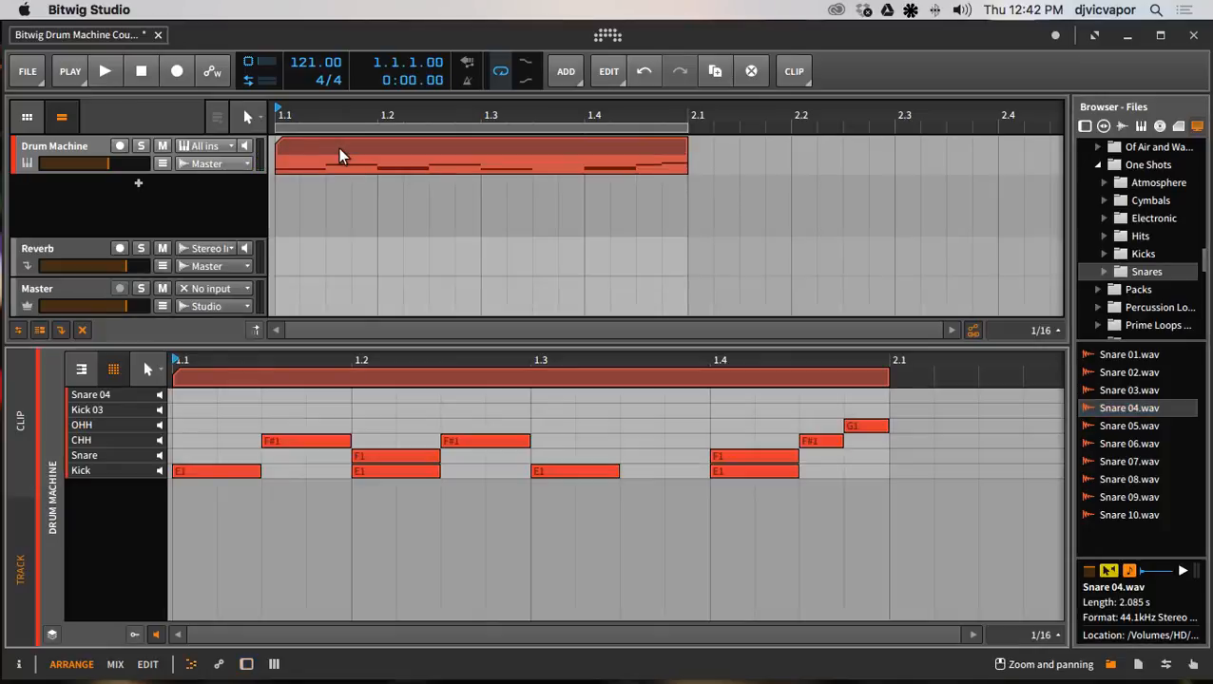
click(92, 144)
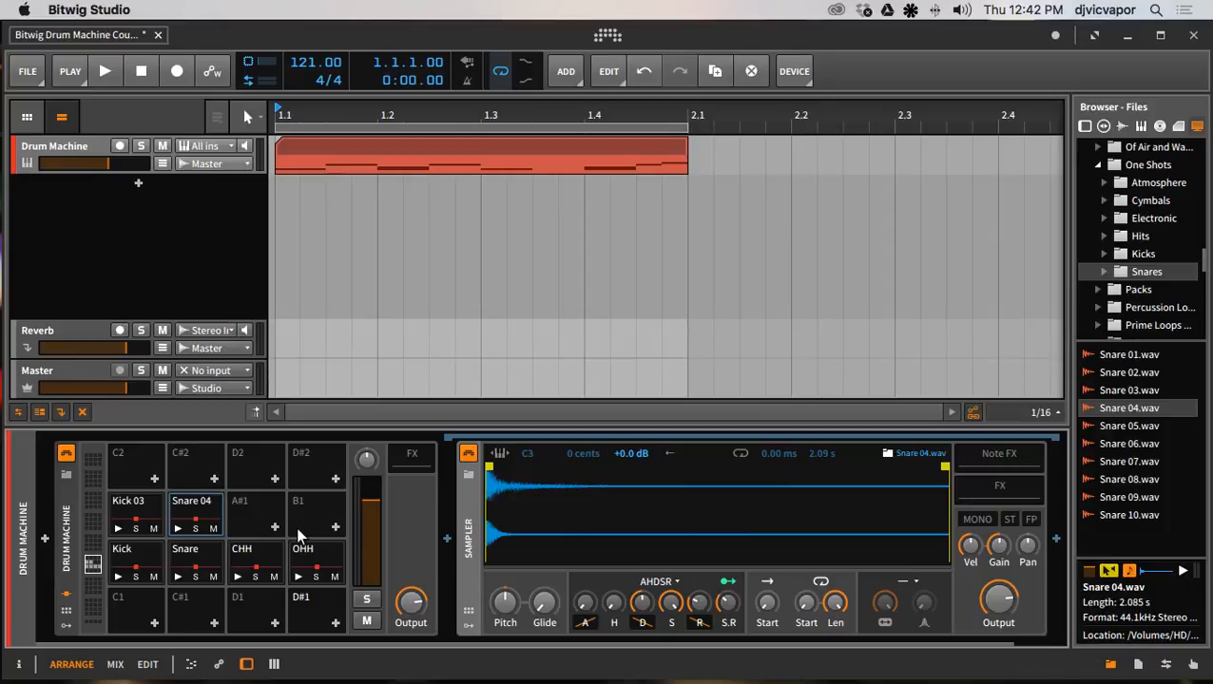
click(142, 511)
click(149, 513)
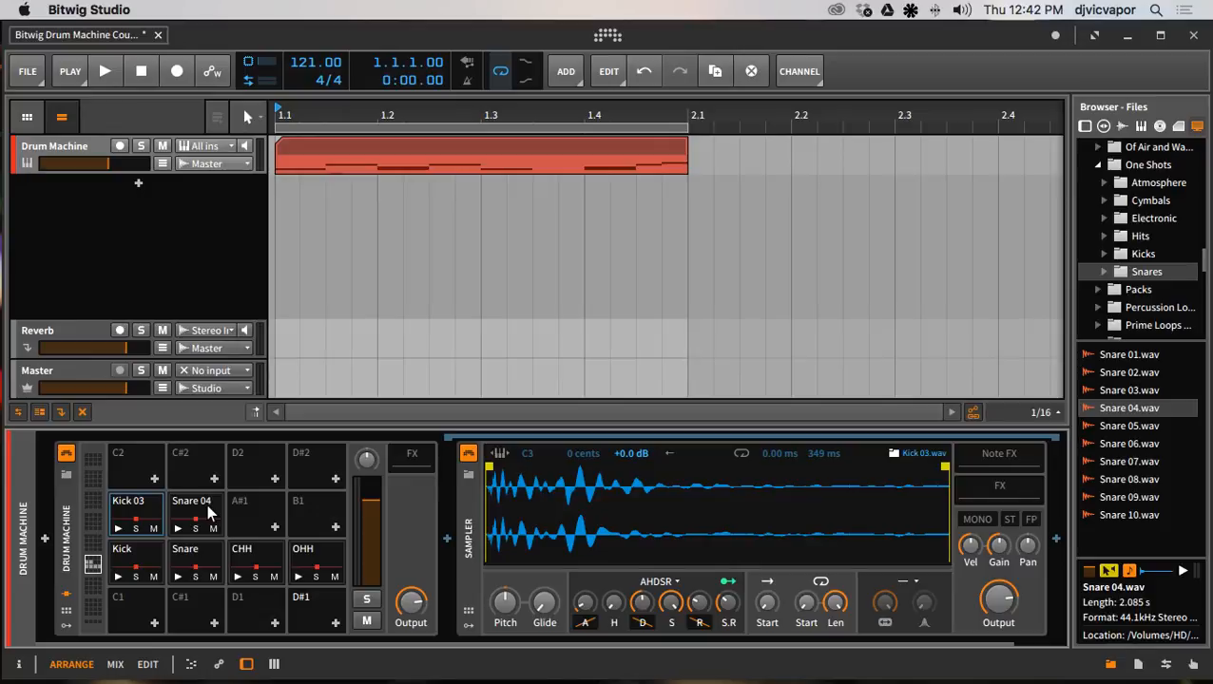
Audition the CHH and OHH pads a few times, then hide the file browser to widen the arrangement.
click(247, 559)
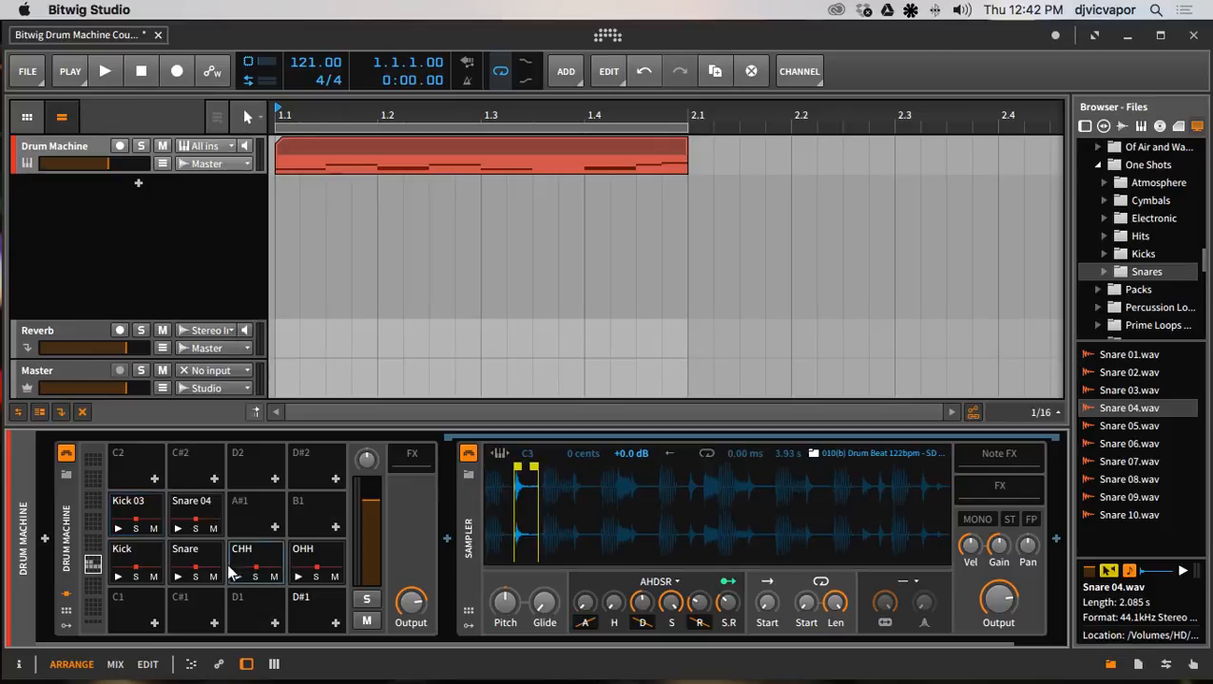
click(236, 577)
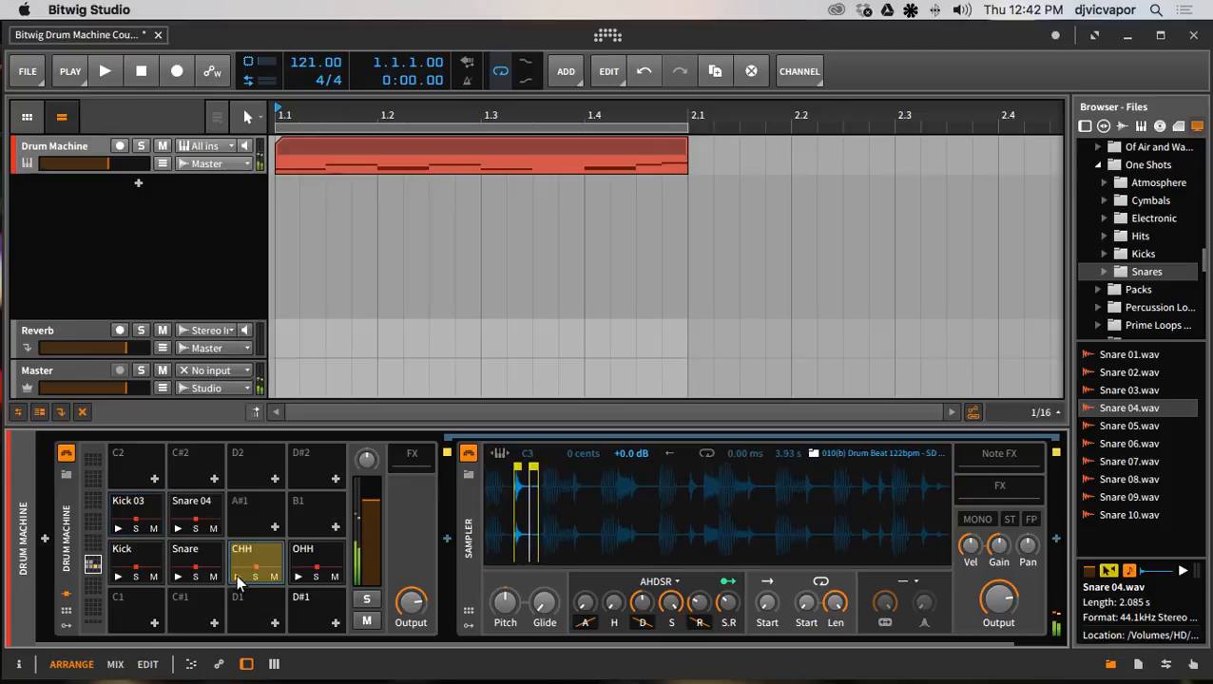
click(298, 577)
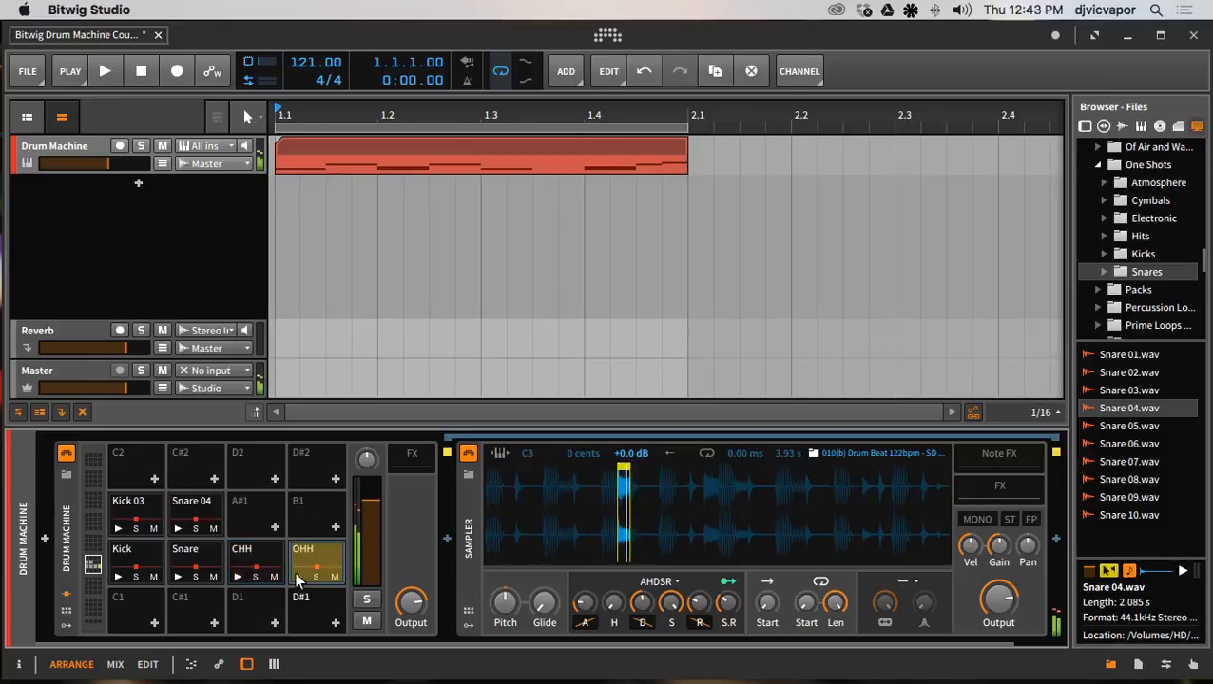
click(246, 577)
click(238, 577)
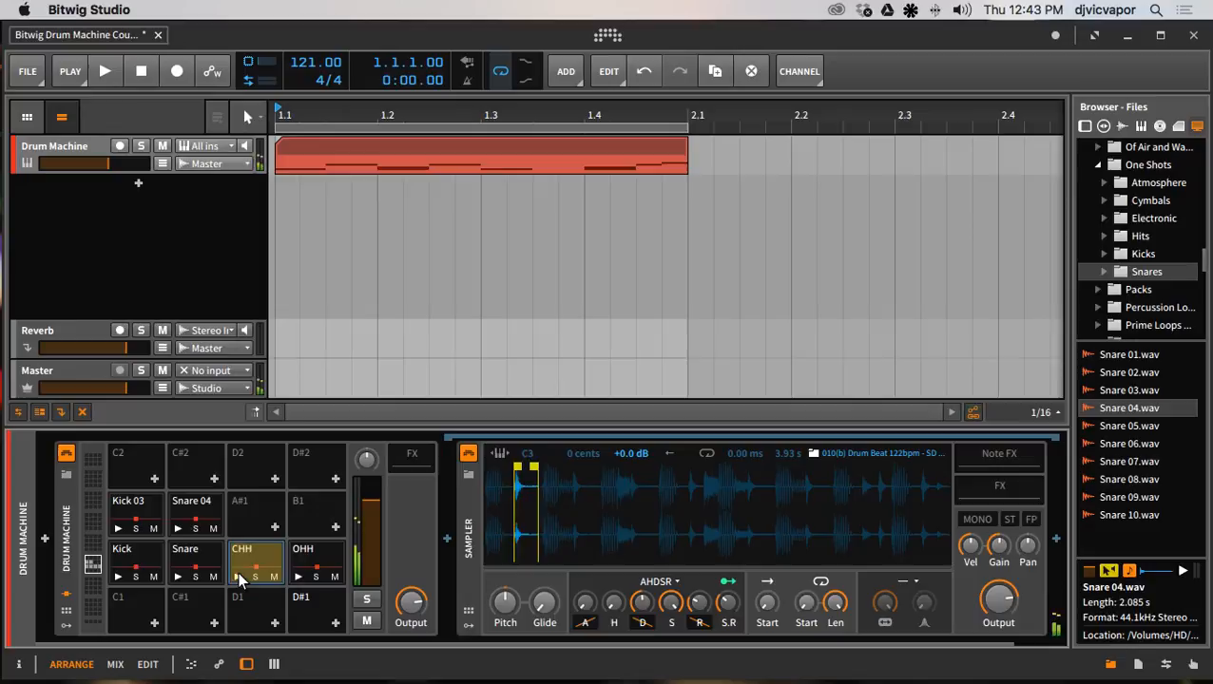
click(318, 551)
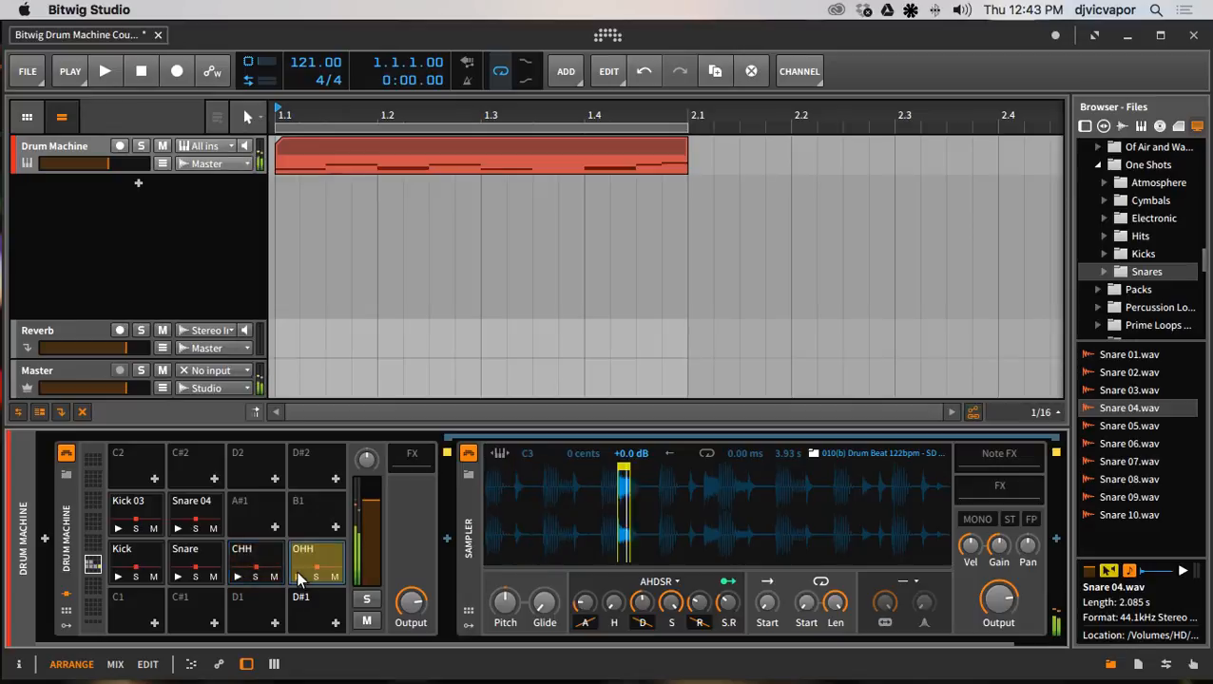
click(296, 577)
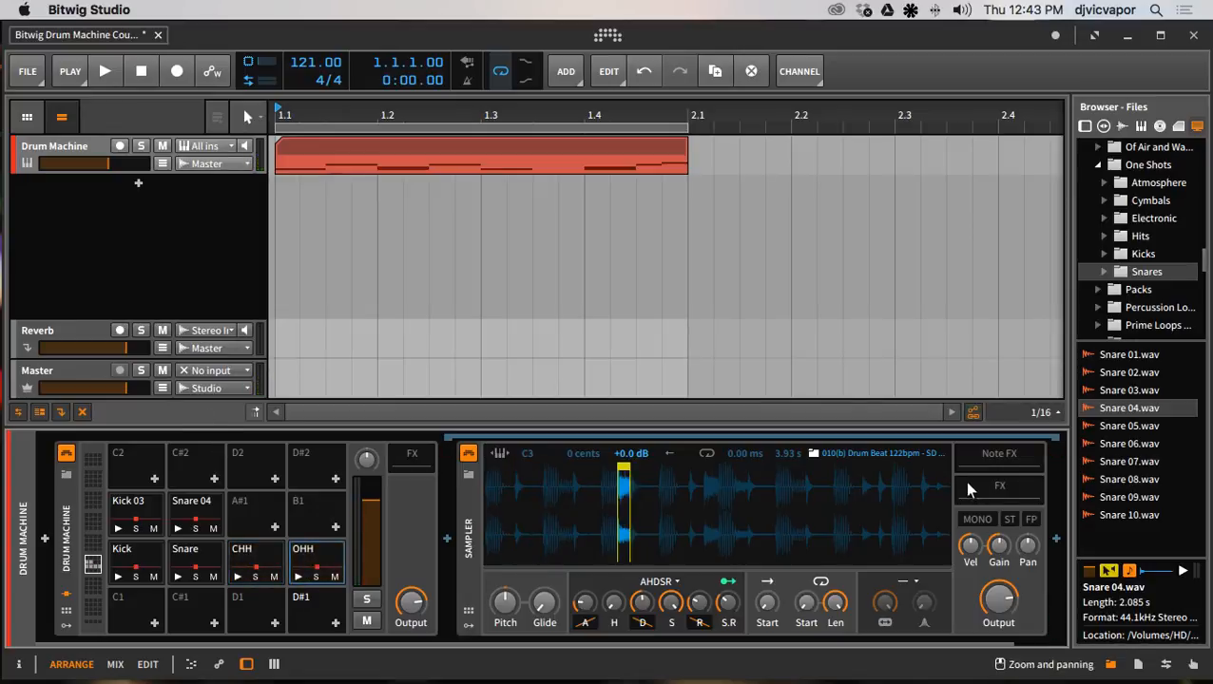
drag(1069, 344, 1209, 340)
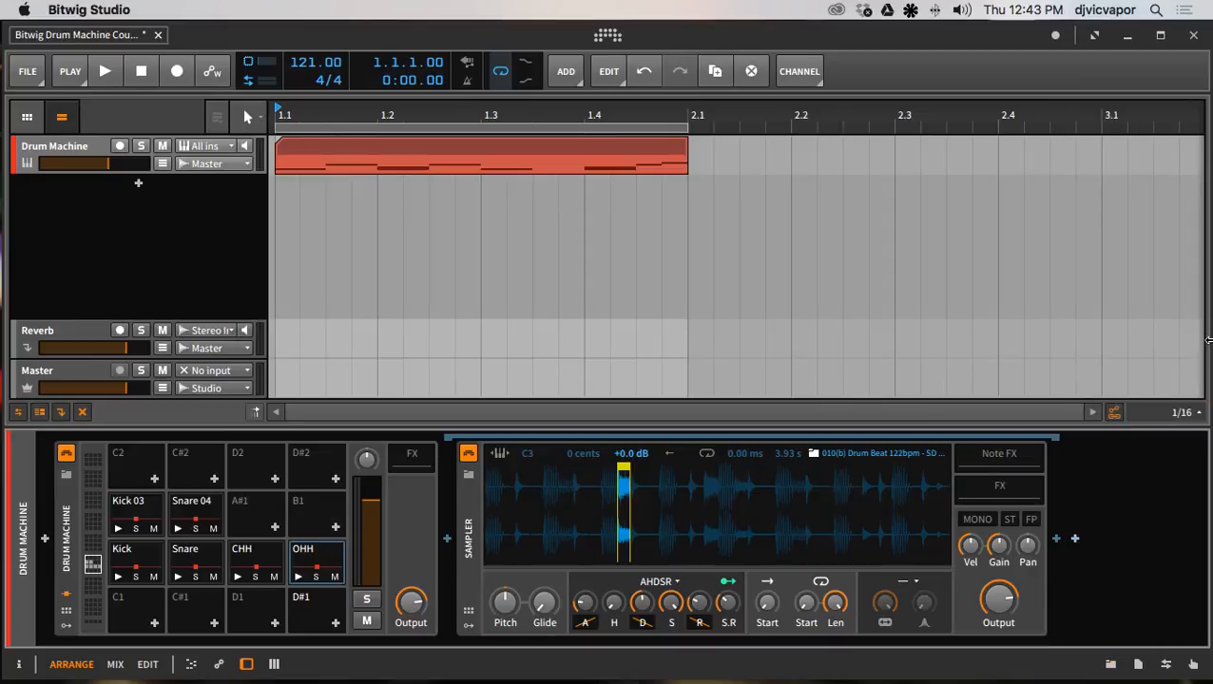
Add Kick 03 notes on all four beats of the drum clip.
double_click(361, 150)
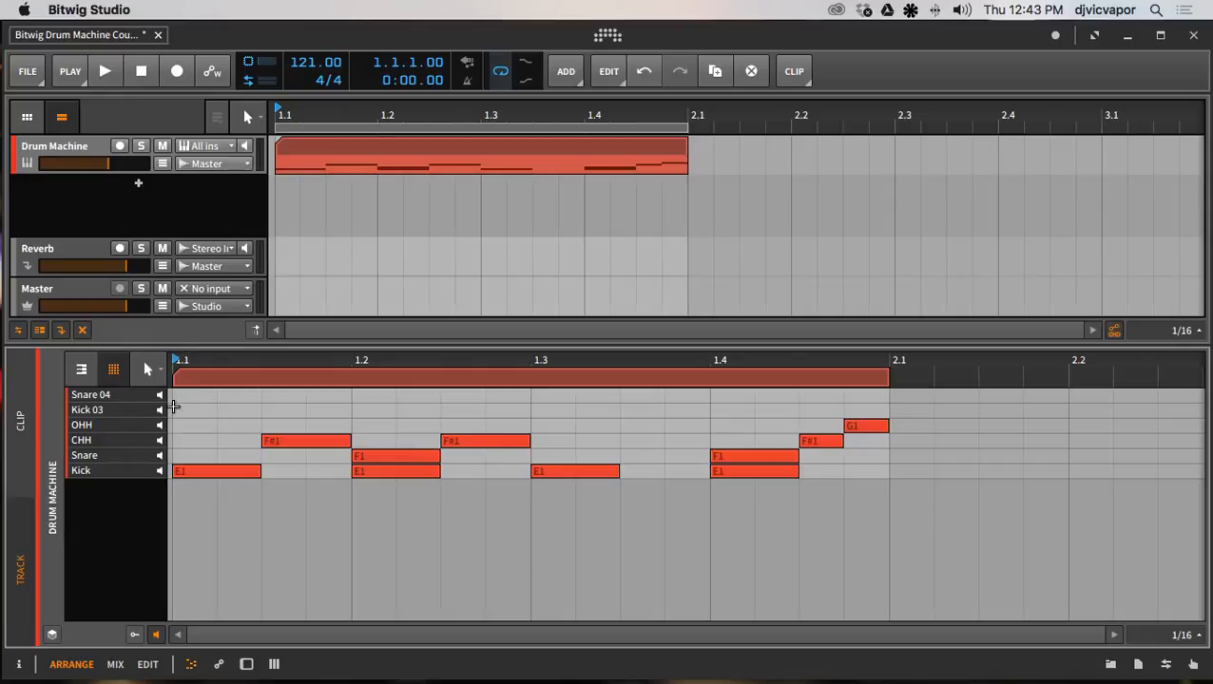
double_click(190, 409)
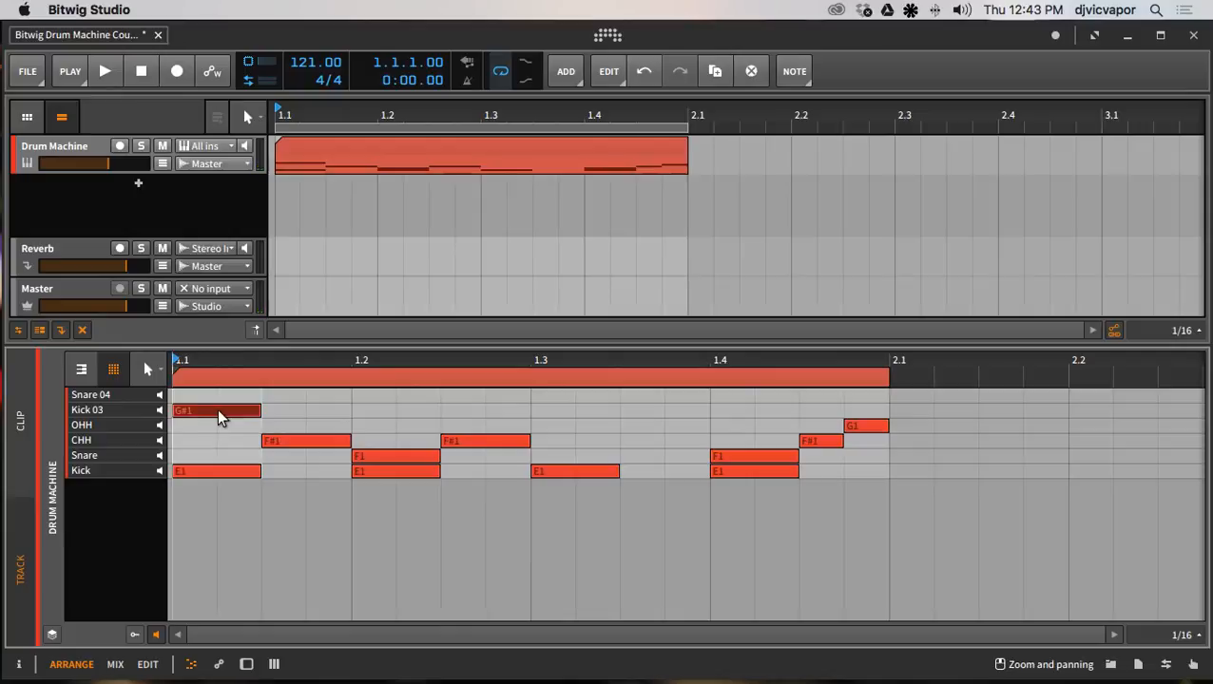
double_click(356, 410)
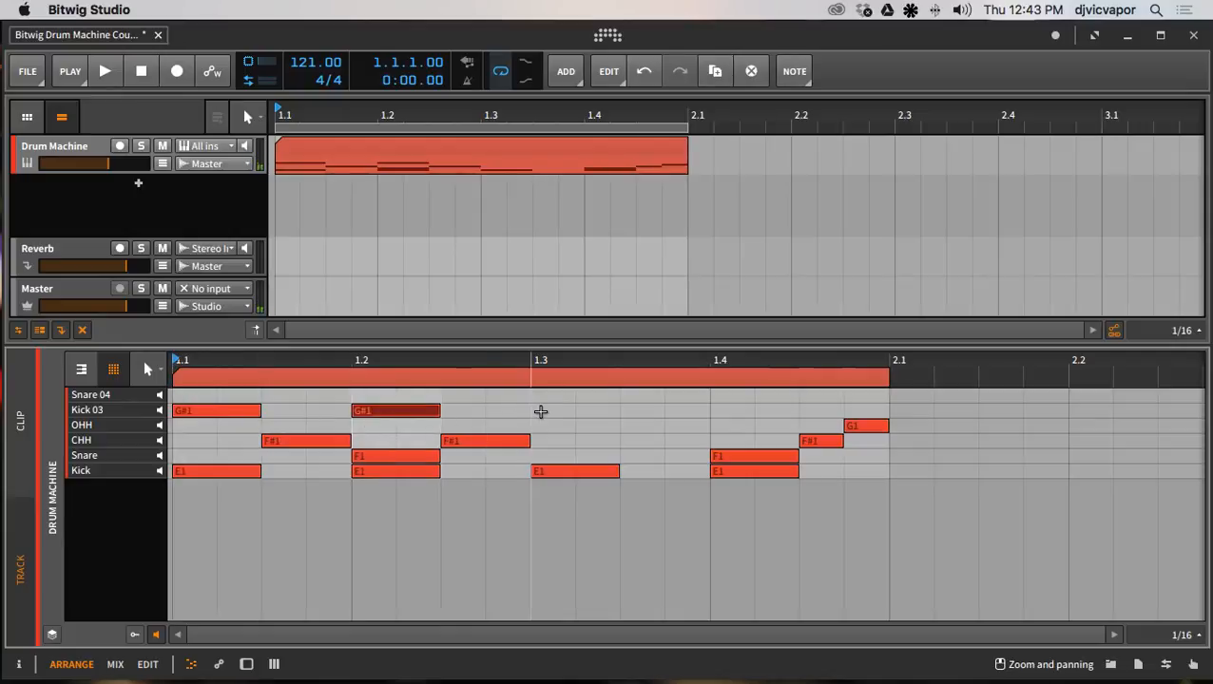
double_click(537, 410)
double_click(722, 410)
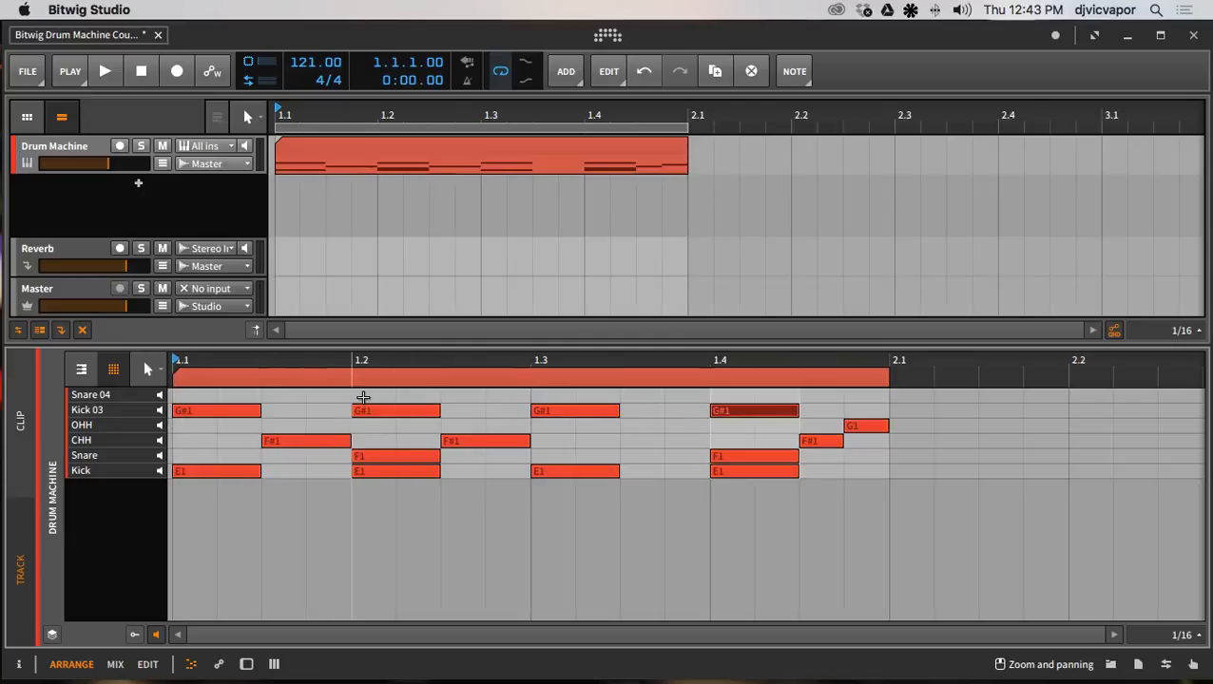
Add Snare 04 notes on beats two and four.
double_click(363, 397)
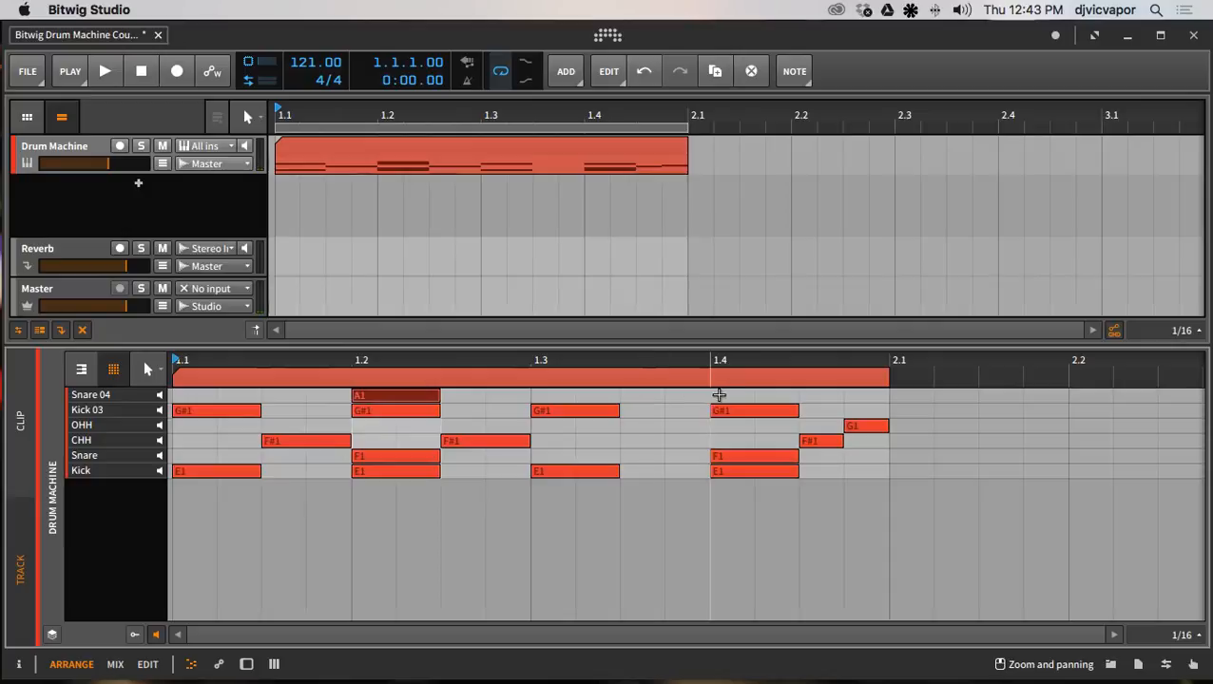
double_click(723, 395)
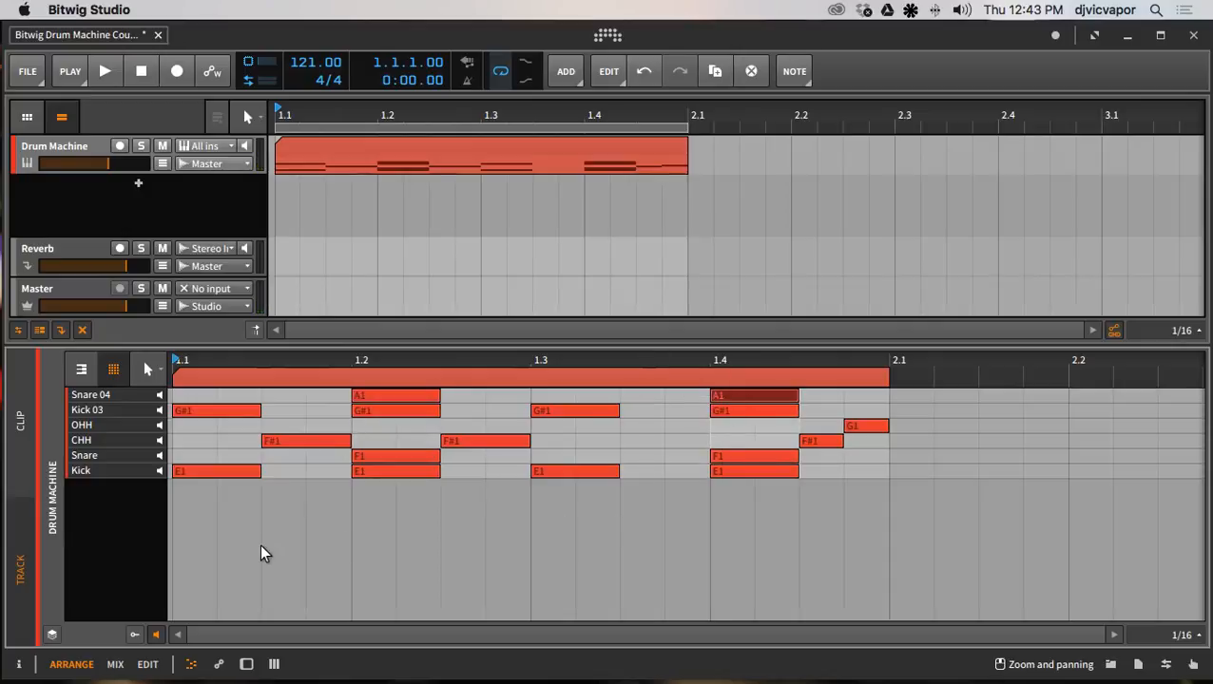
Play the layered loop, switch back to the Drum Machine pads, and stop playback.
click(105, 72)
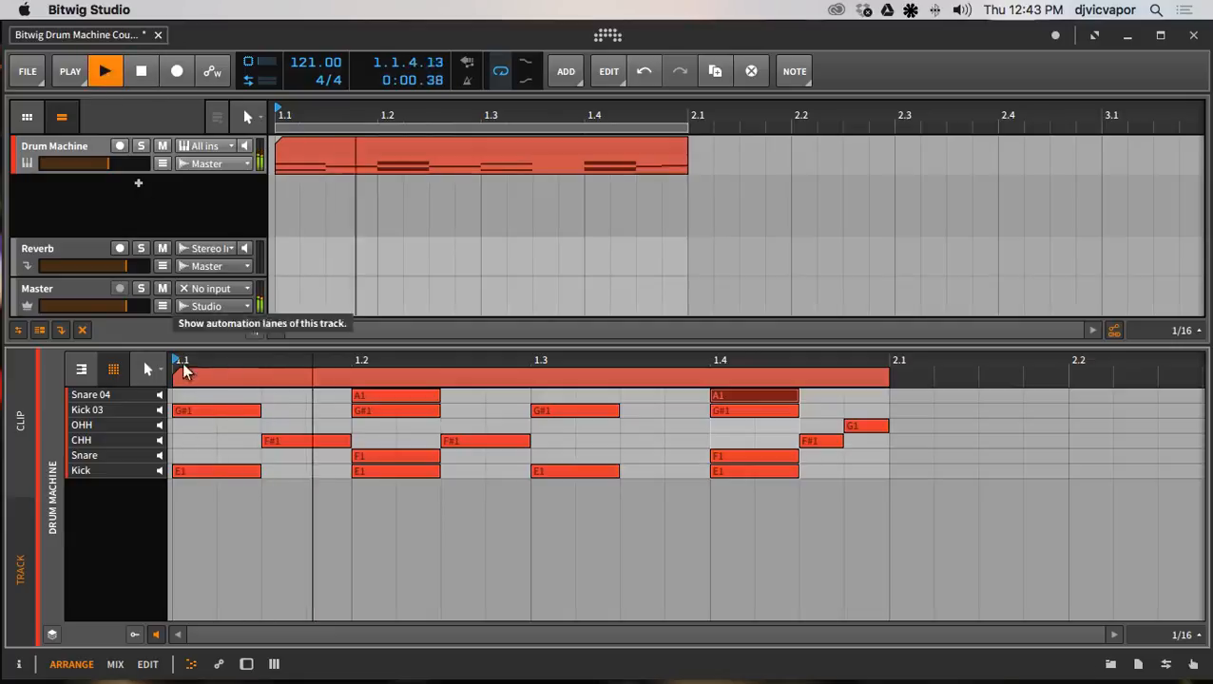
click(307, 476)
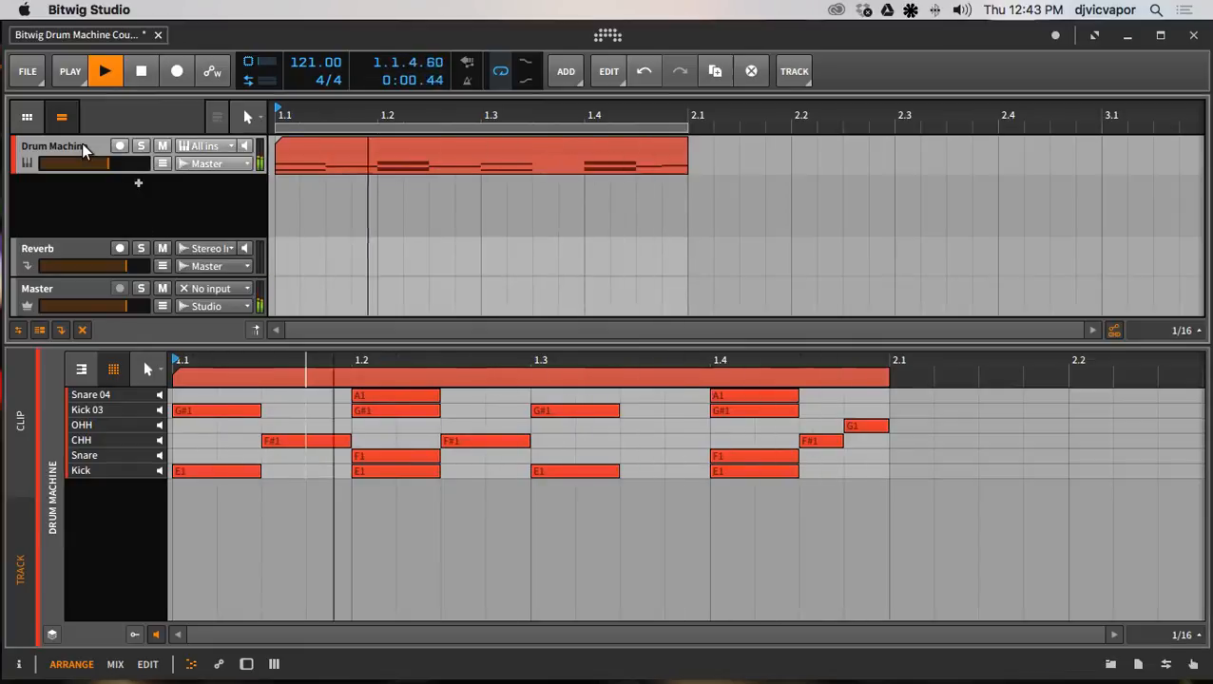
key(d)
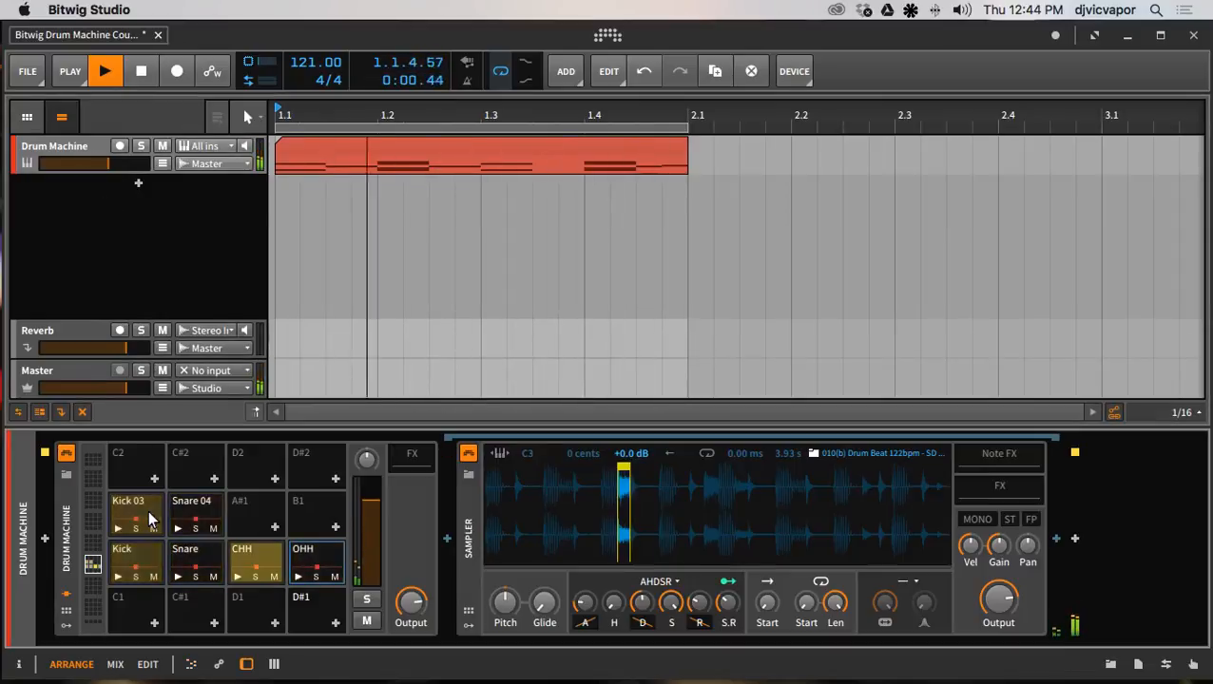
key(space)
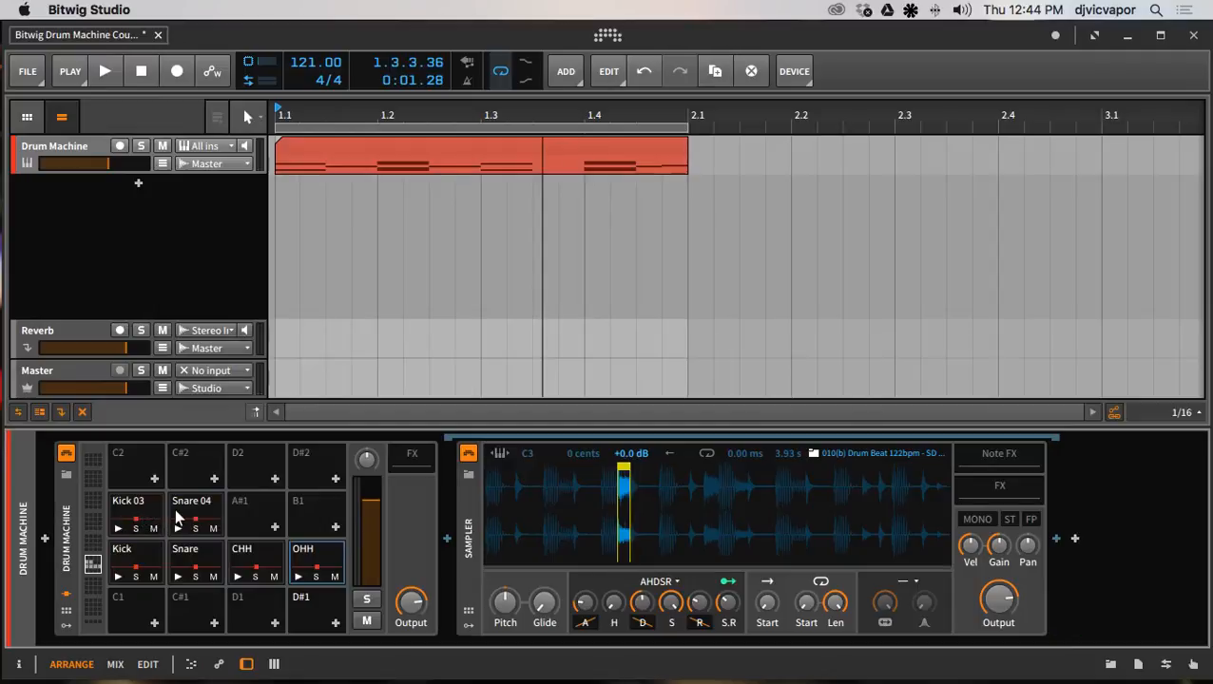
Rename the Kick 03 pad to Kick Layer.
click(139, 510)
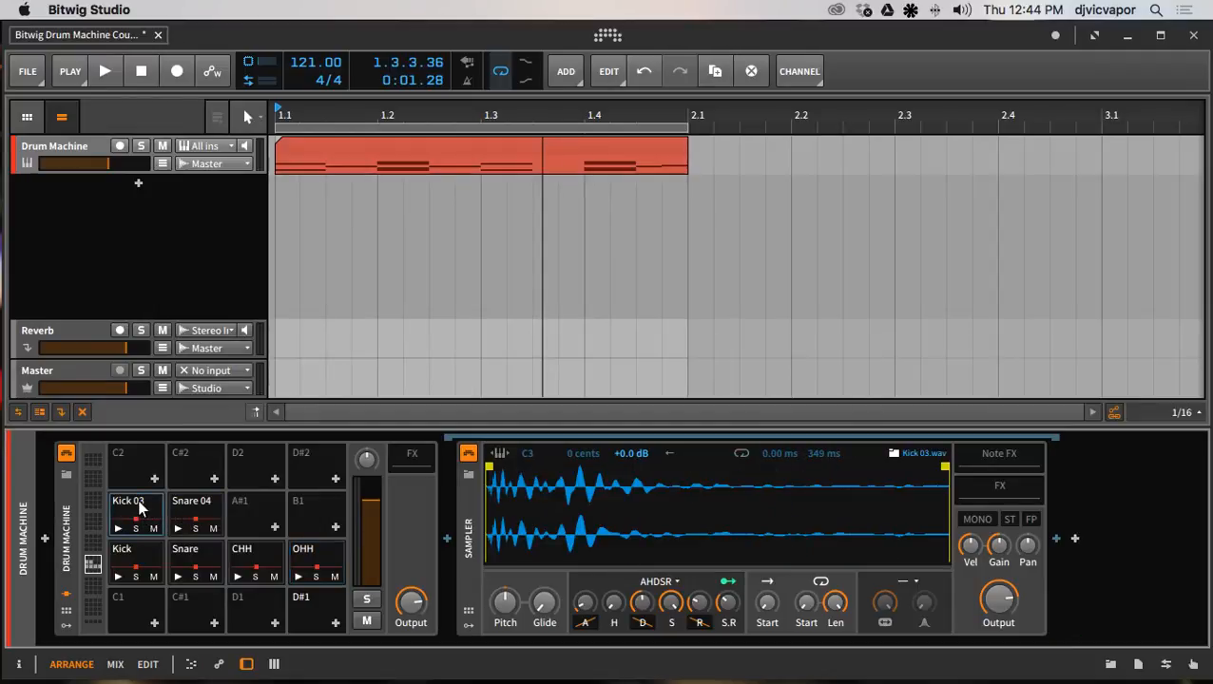
double_click(139, 507)
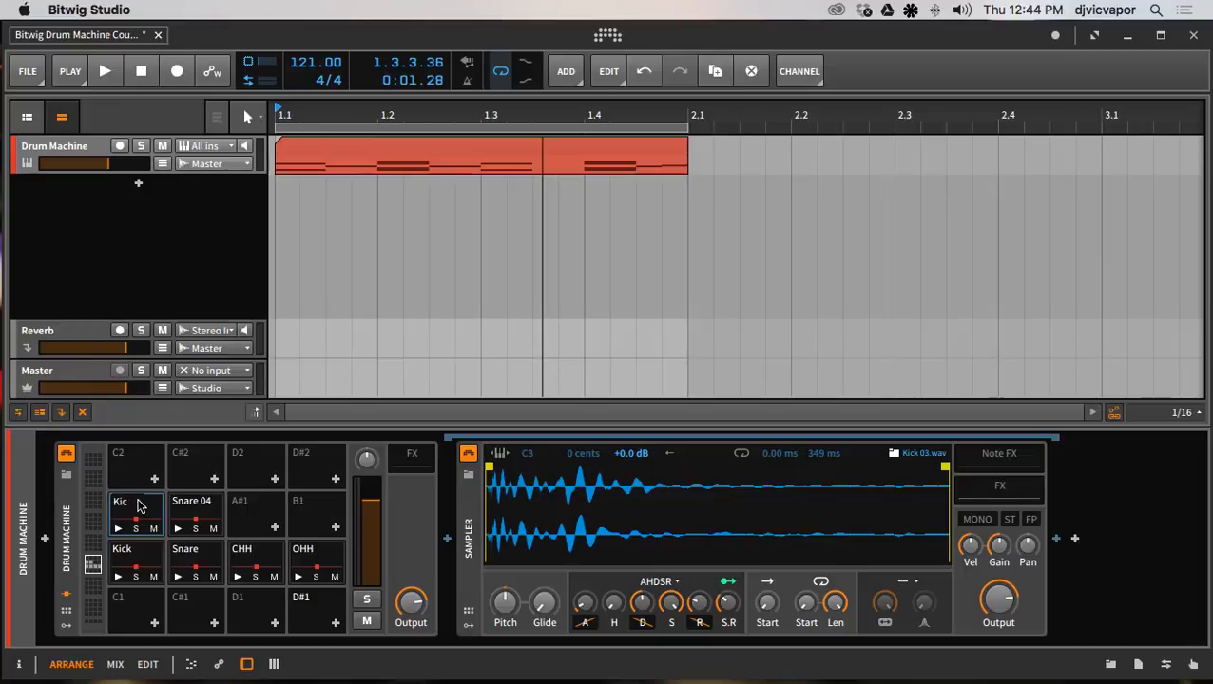
text(Lo)
text(yer)
key(Return)
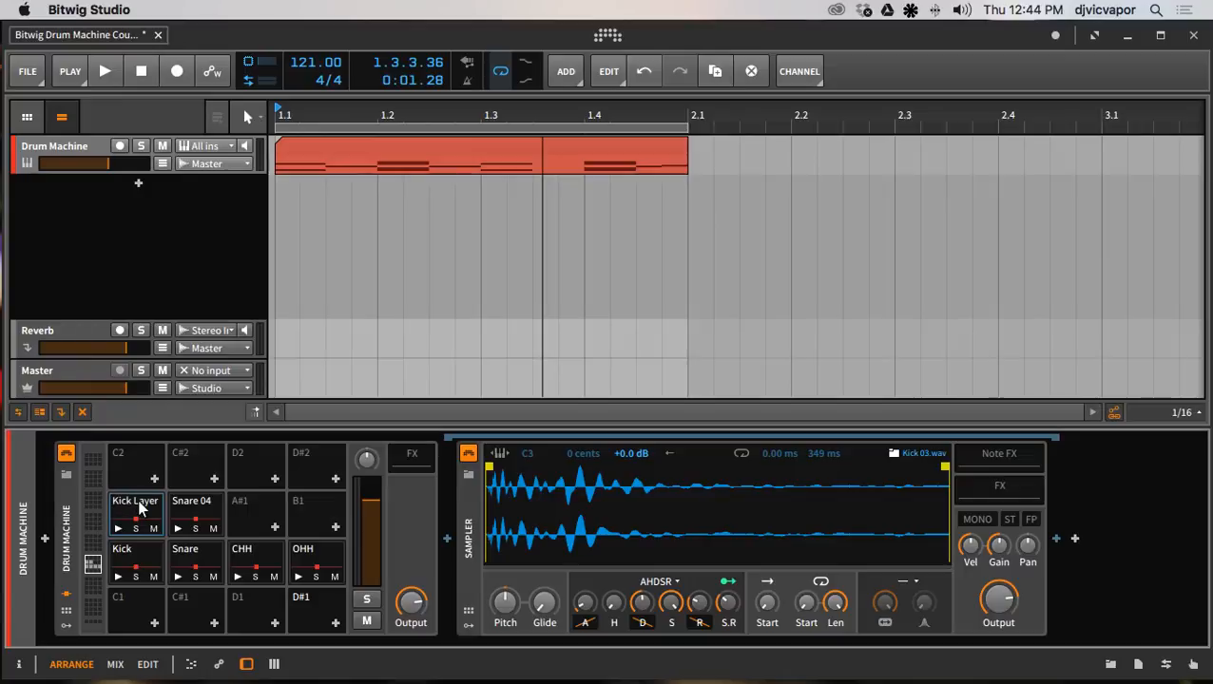
Rename the Snare 04 pad to Snare Layer.
click(177, 511)
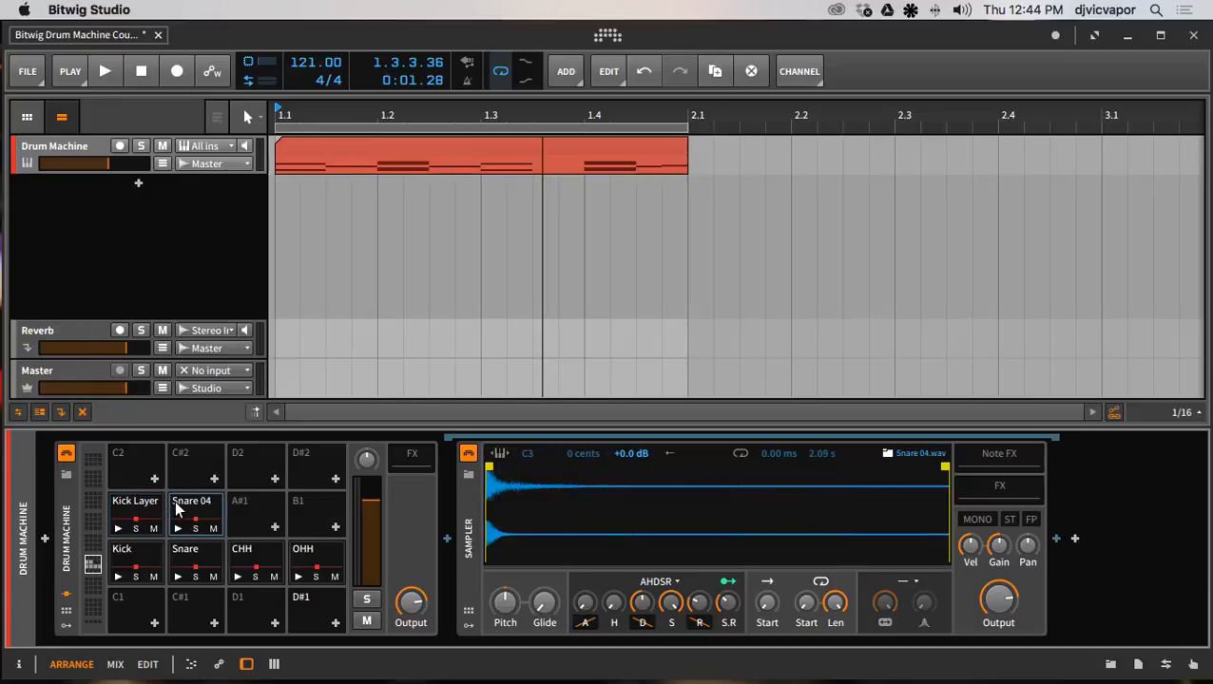
double_click(176, 506)
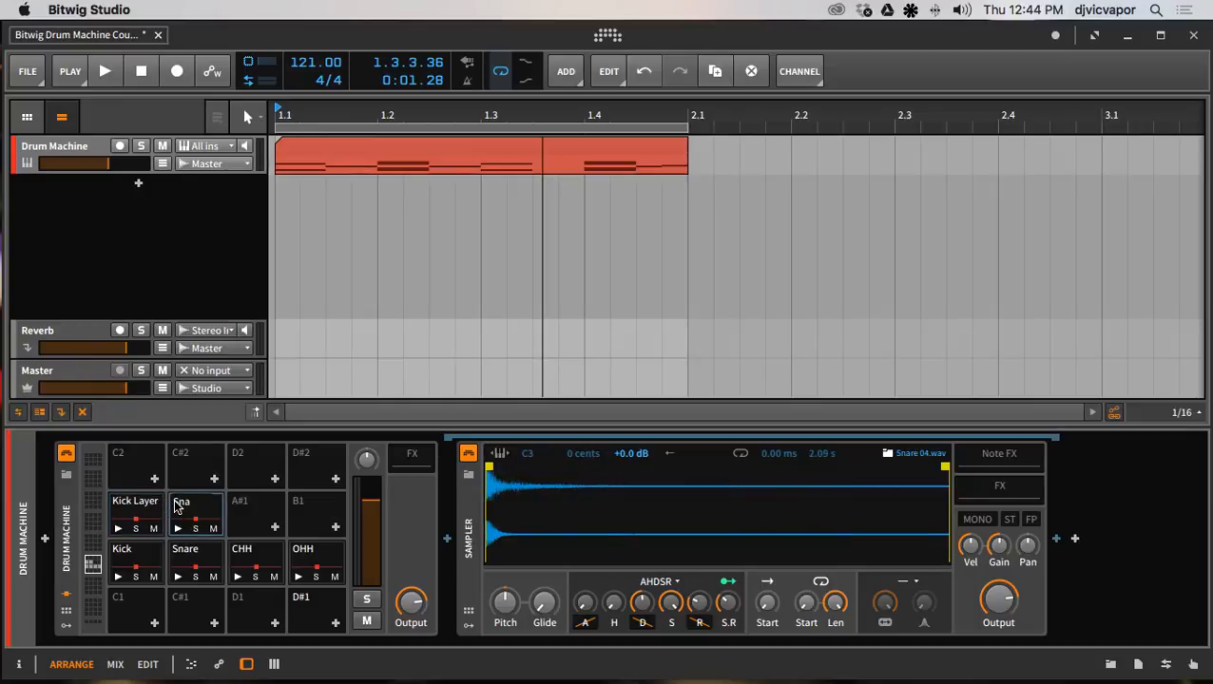
text(re Layer)
key(Return)
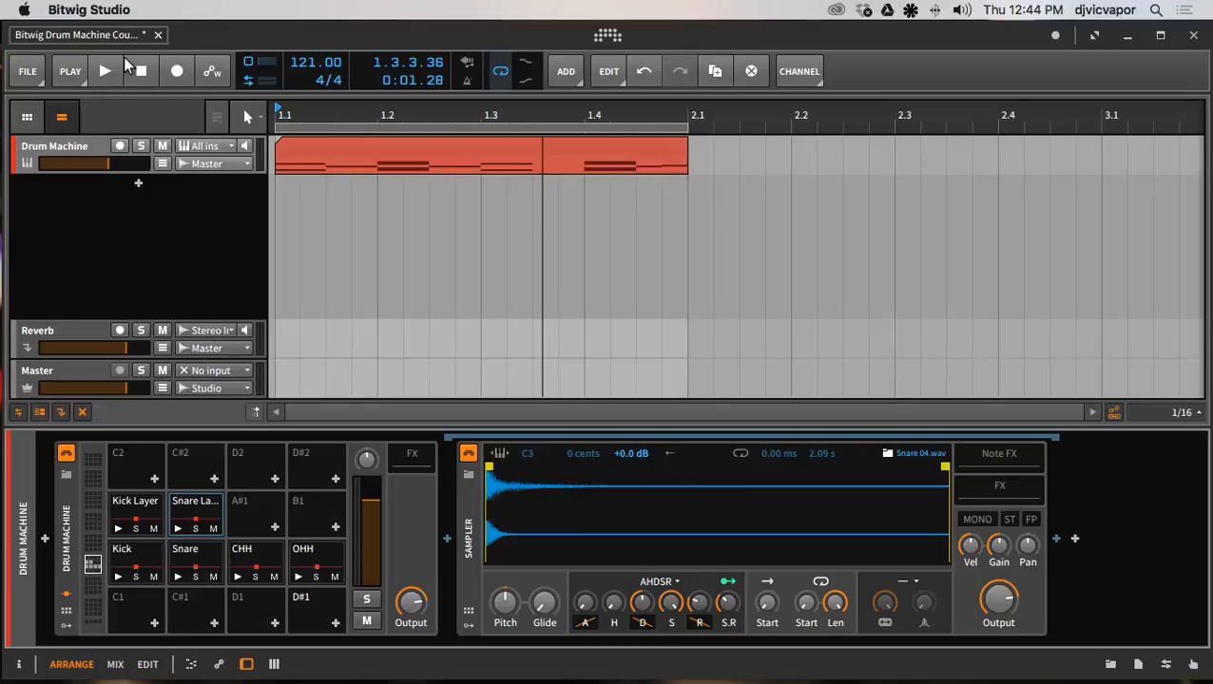
click(106, 69)
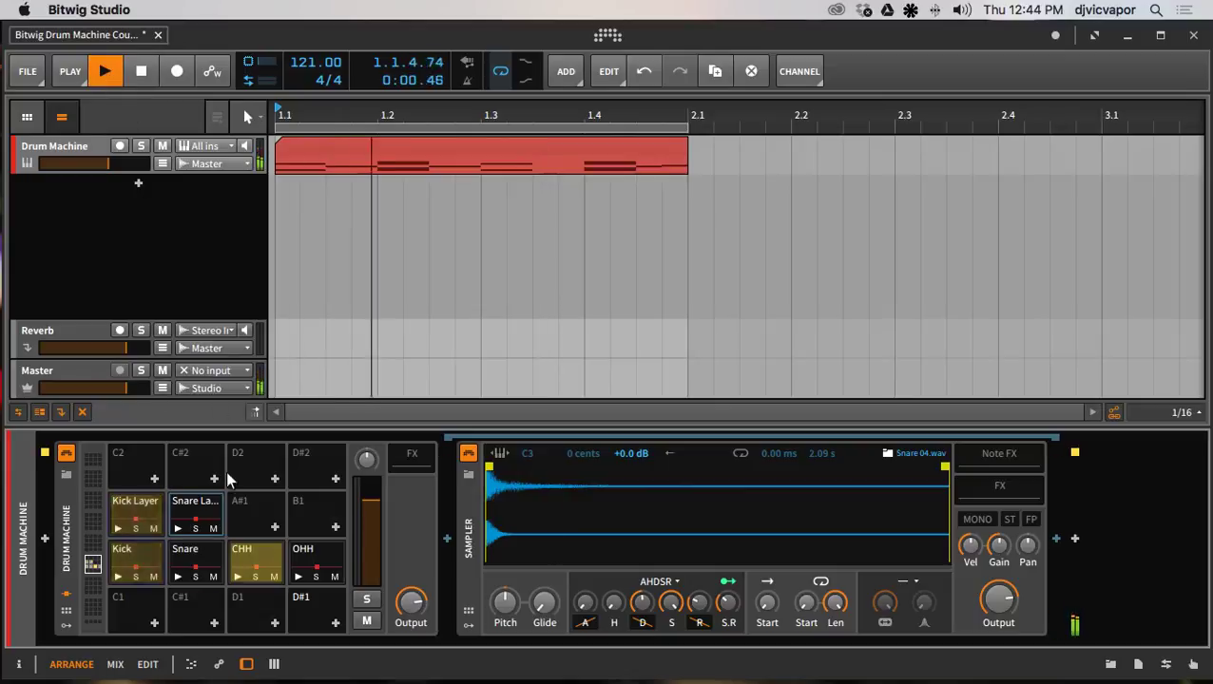
click(213, 529)
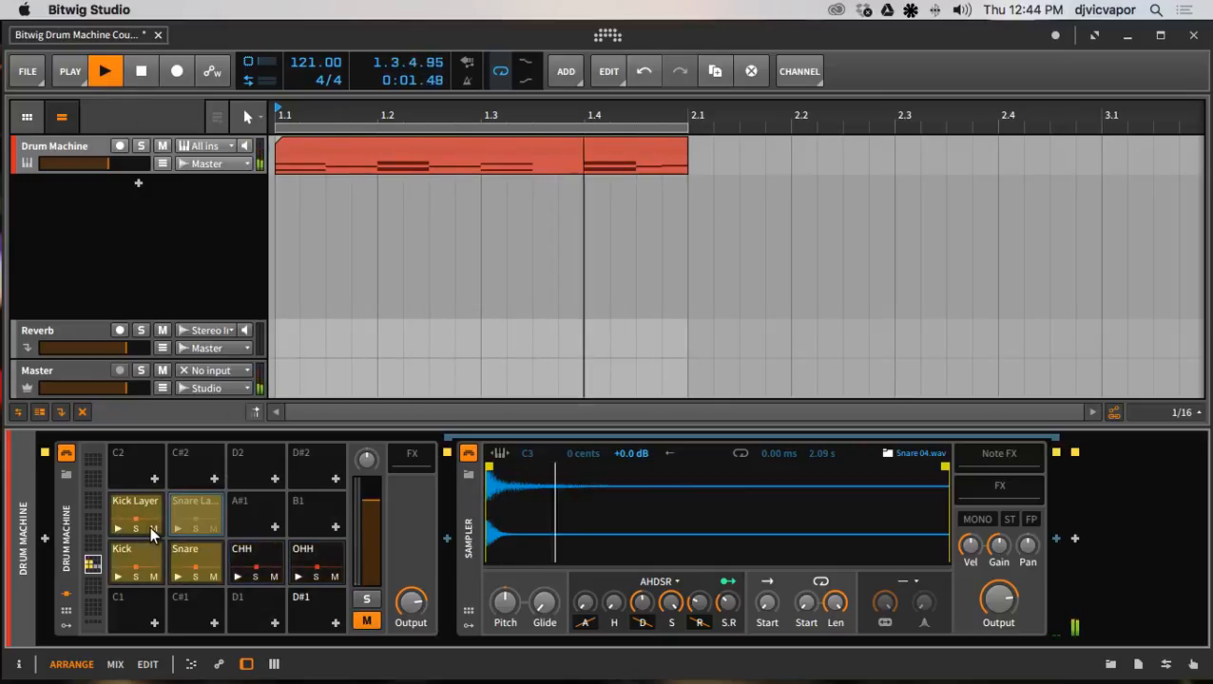
click(153, 528)
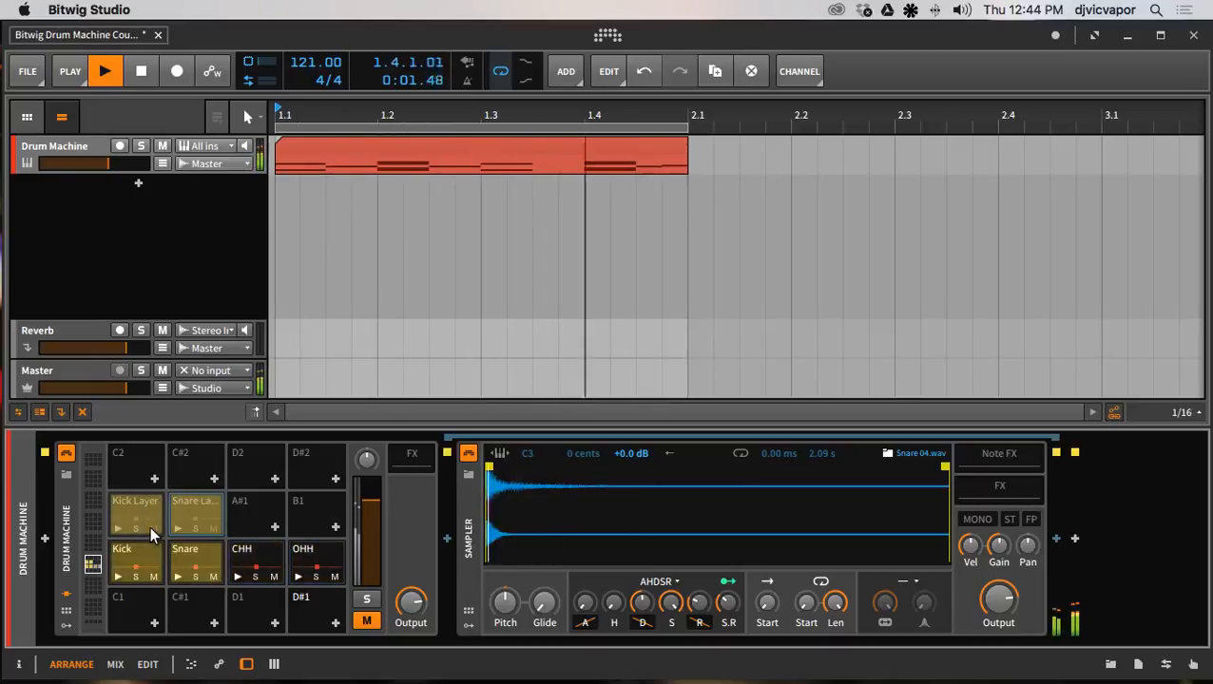
click(150, 526)
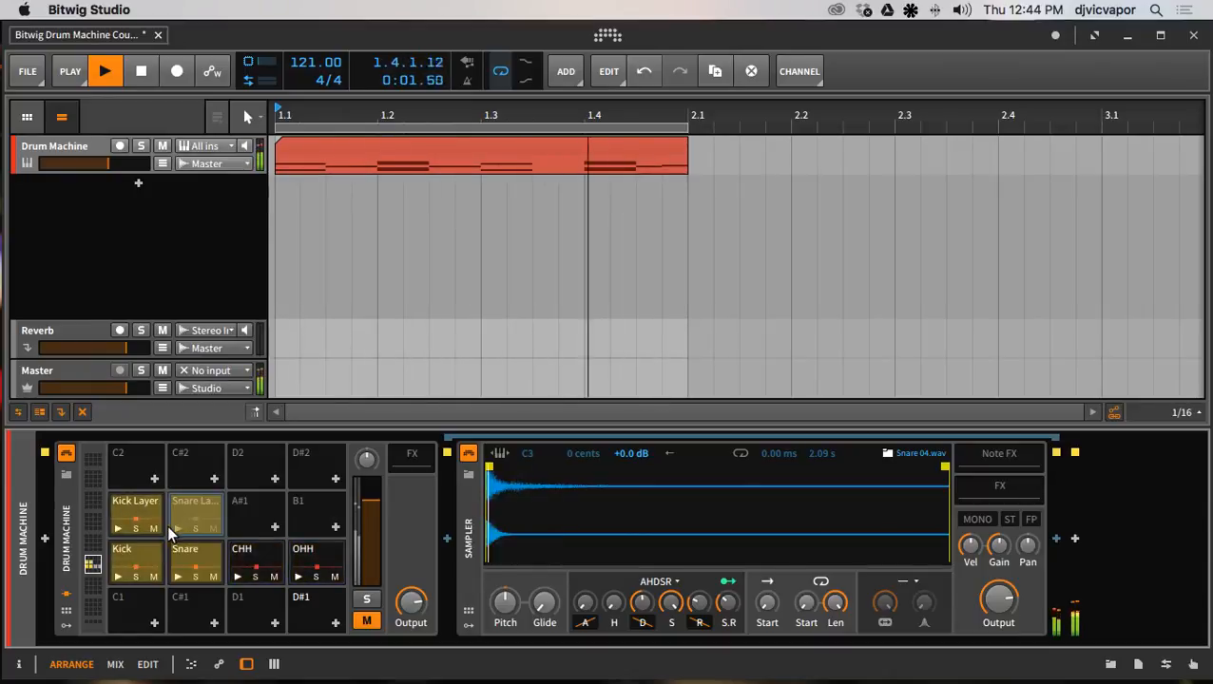
click(210, 528)
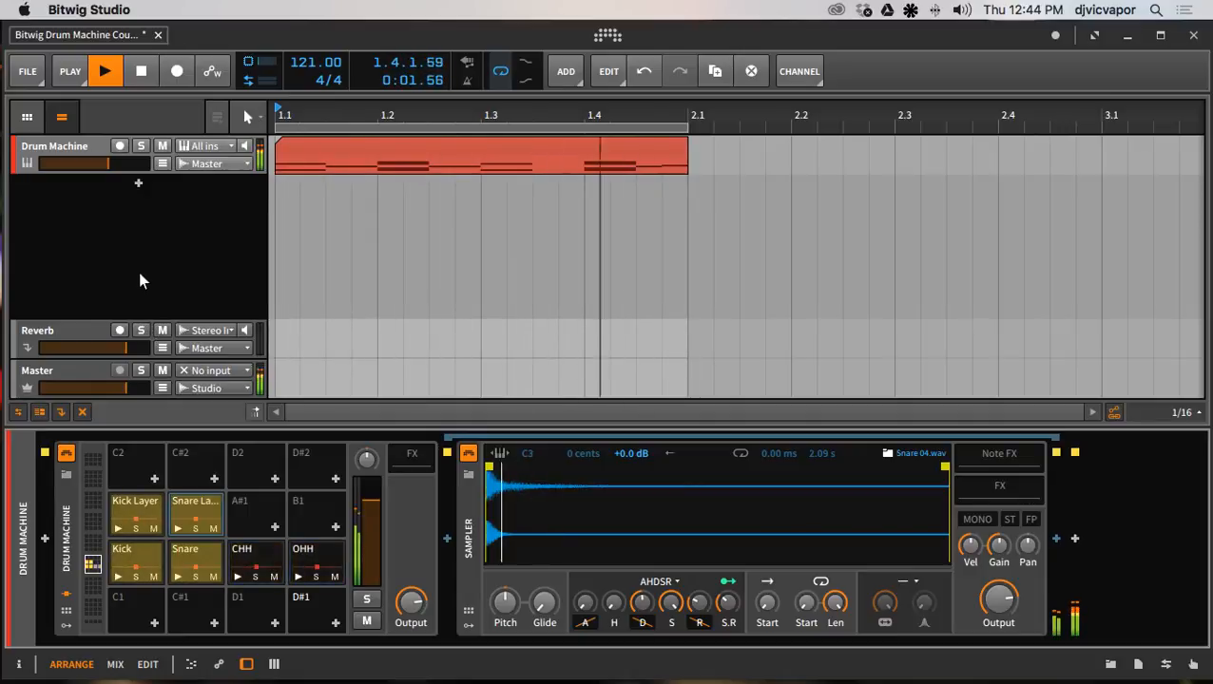
key(space)
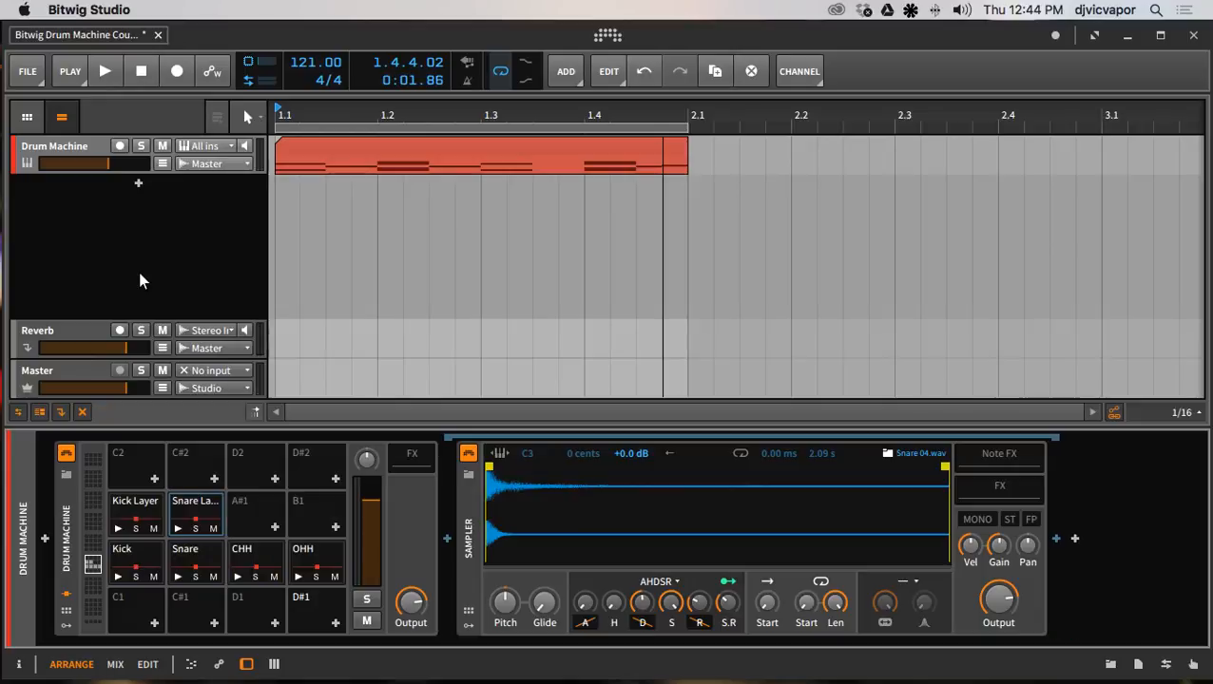